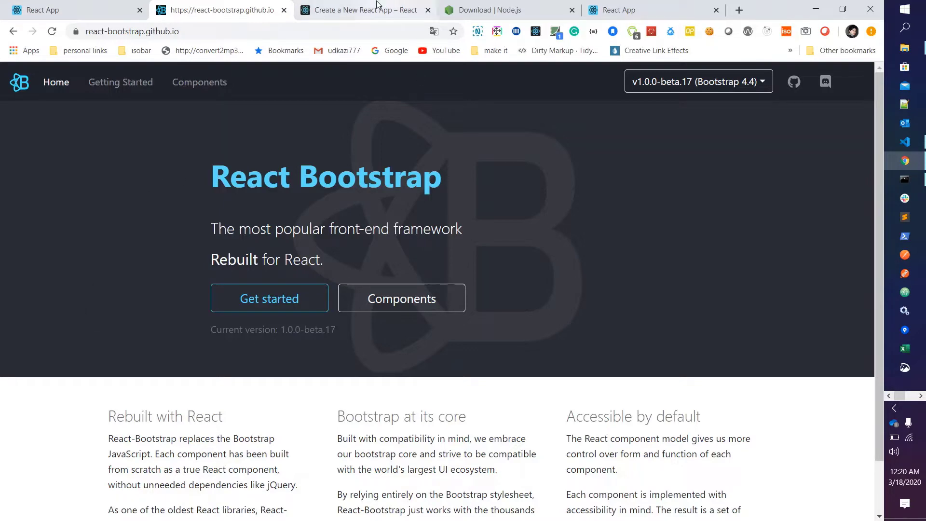
# - Read the npx create-react-app requirements, then bring up the 'Download | Node.js' tab
pyautogui.click(361, 10)
pyautogui.click(165, 247)
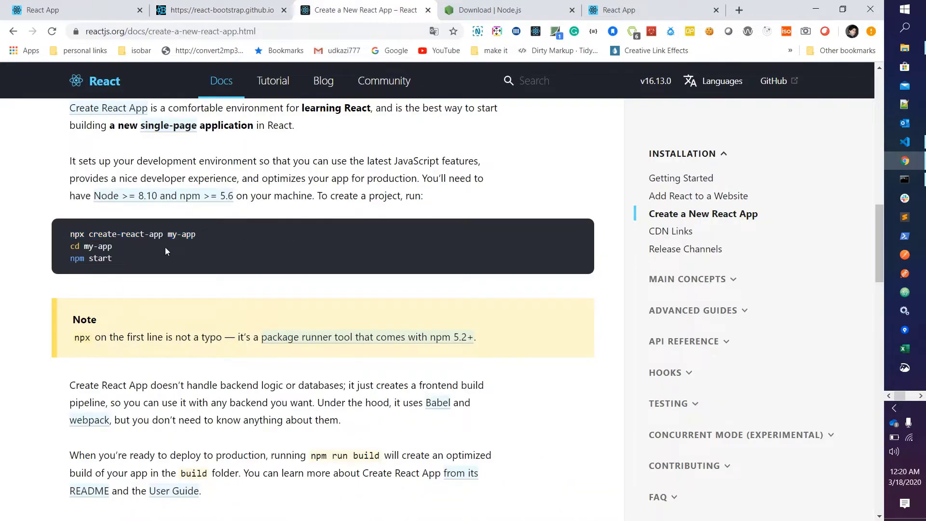
pyautogui.scroll(2, 122, 246)
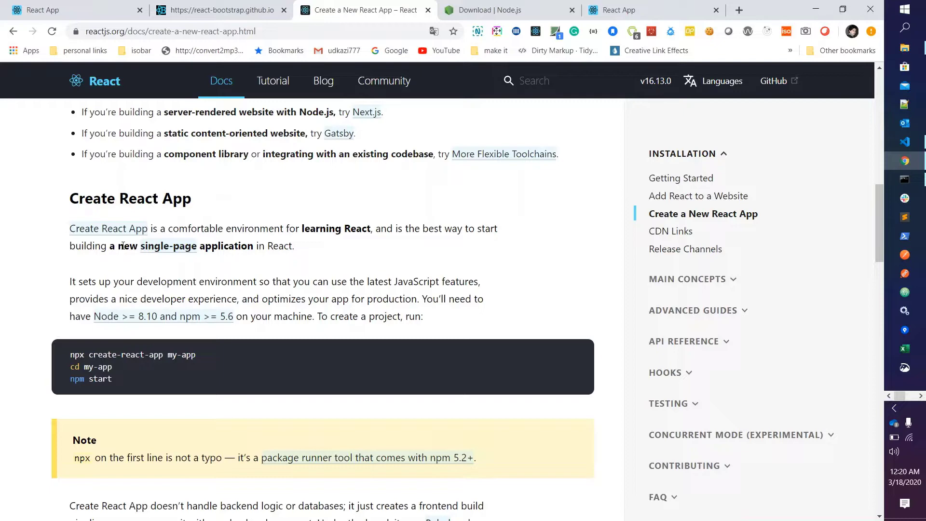
pyautogui.click(483, 9)
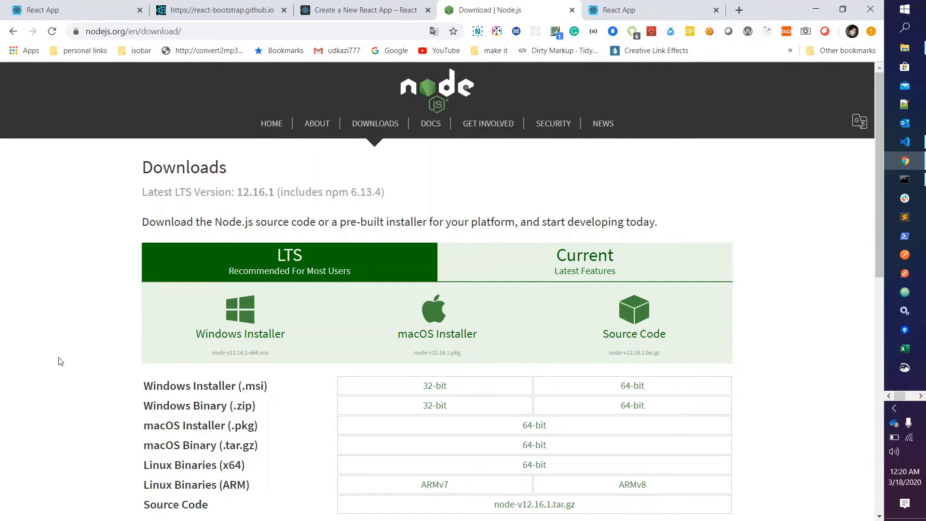
# - Note the Node.js LTS version 12.16.1, then go back to the Create a New React App docs
pyautogui.click(174, 31)
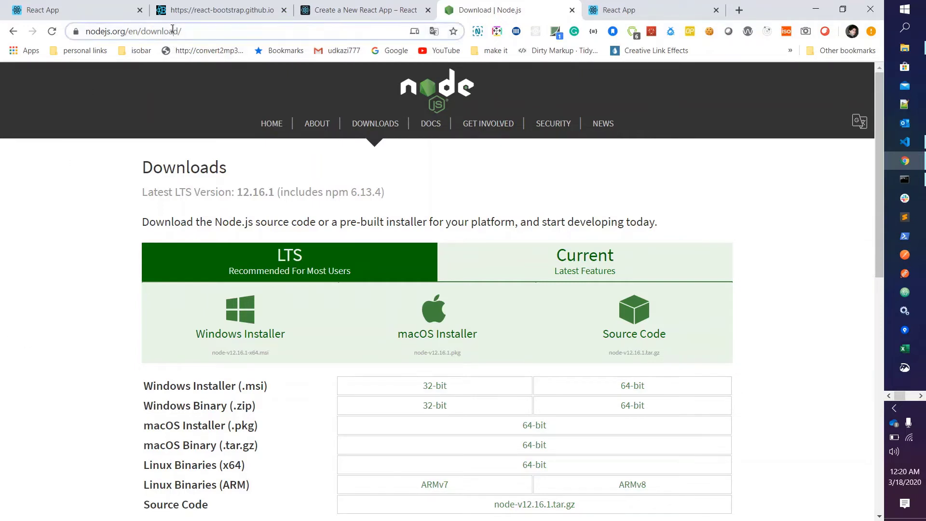
pyautogui.click(63, 393)
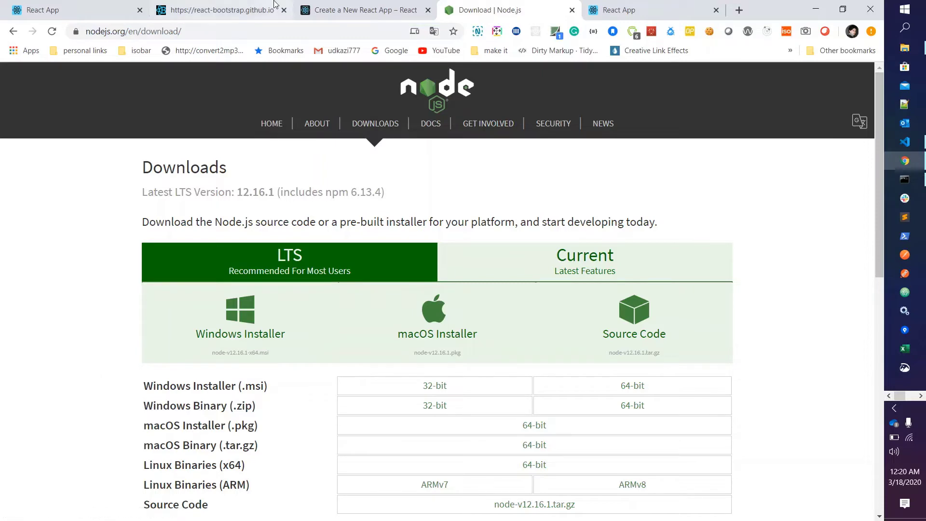
pyautogui.click(349, 9)
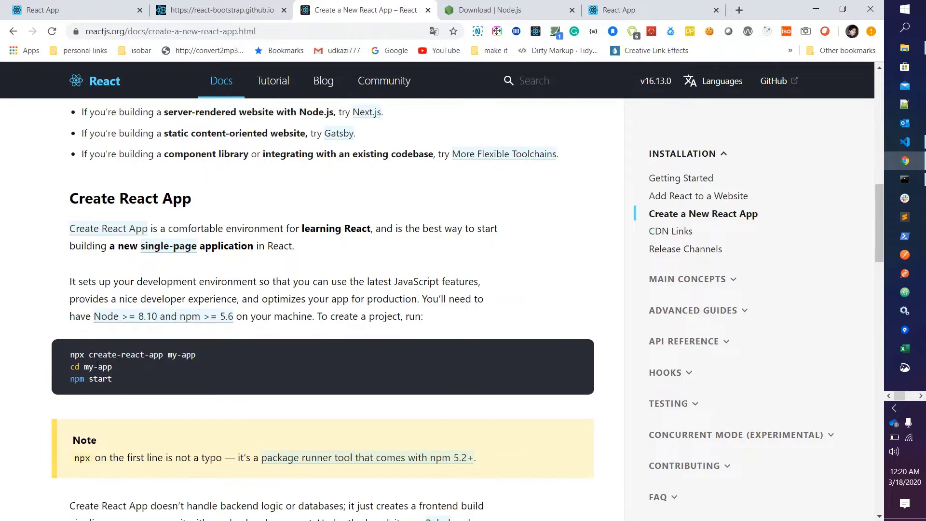
# - Highlight the 'npx create-react-app my-app' line in the docs code block
pyautogui.moveTo(70, 354); pyautogui.dragTo(198, 355)
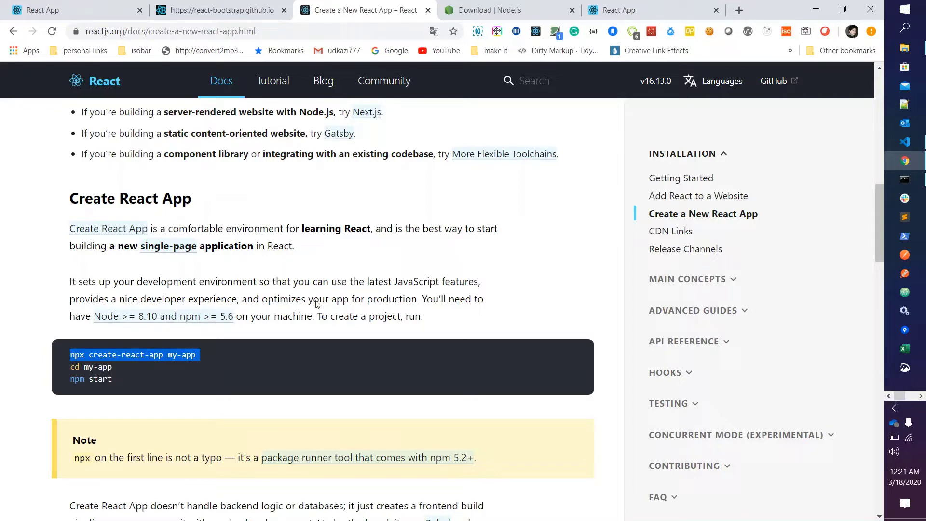
pyautogui.click(666, 214)
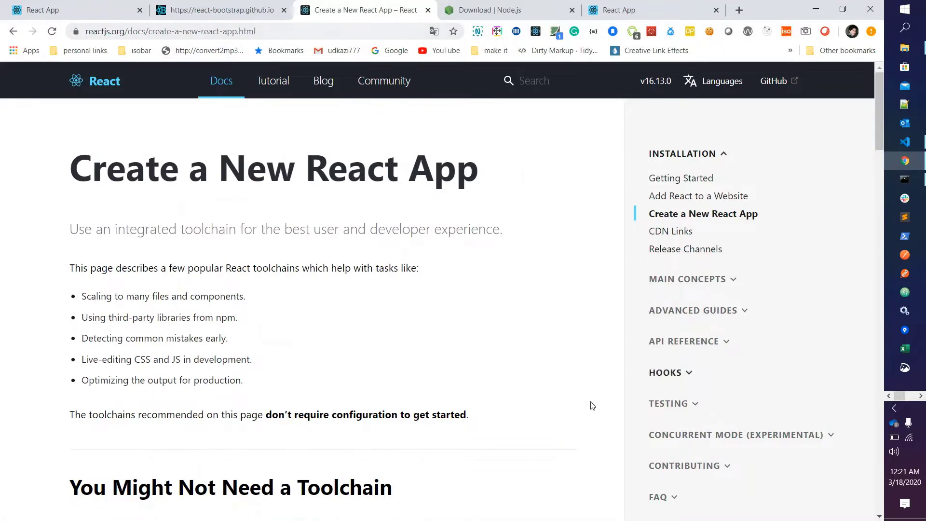
pyautogui.scroll(-5, 339, 438)
pyautogui.scroll(-5, 339, 438)
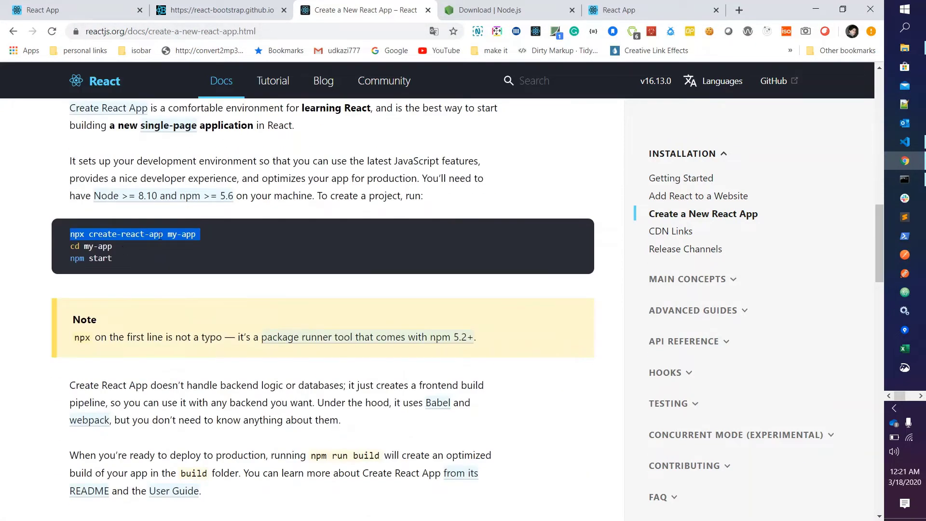
pyautogui.click(146, 235)
pyautogui.moveTo(65, 233); pyautogui.dragTo(197, 234)
# - Run 'cd my-app' and 'npm start' from the console output, then view localhost:3000
pyautogui.click(904, 179)
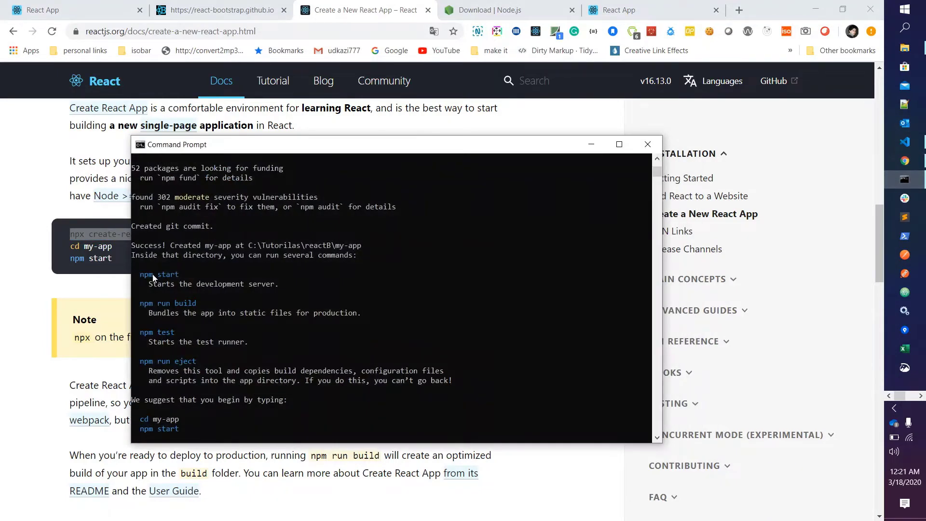
pyautogui.moveTo(217, 150); pyautogui.dragTo(308, 133)
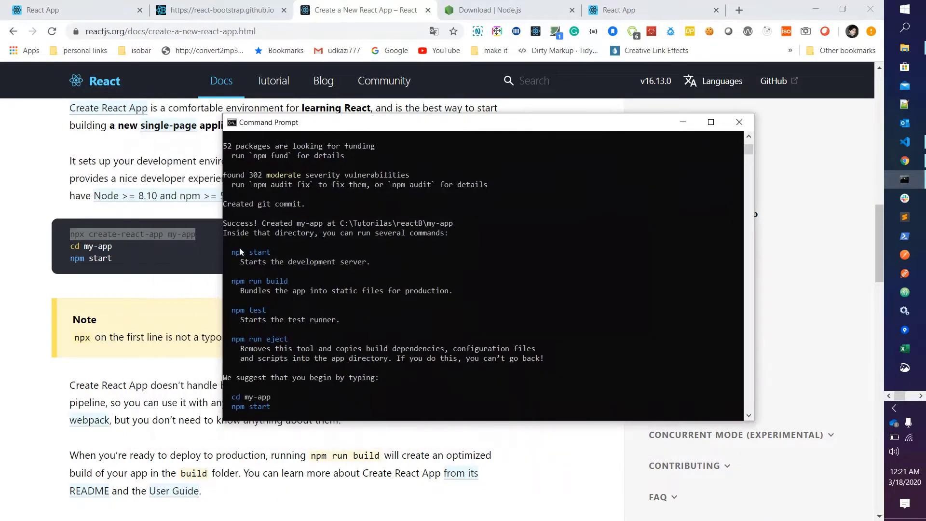
pyautogui.moveTo(233, 250); pyautogui.dragTo(304, 353)
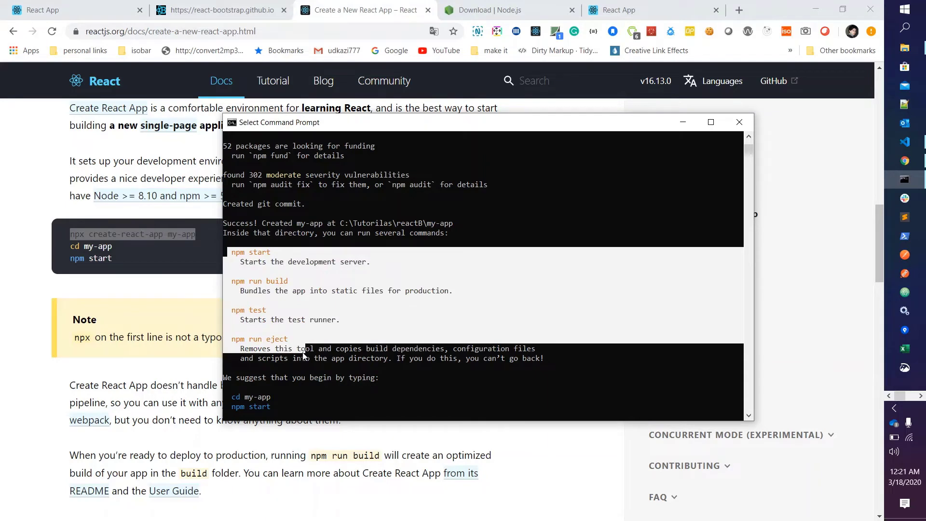
pyautogui.click(281, 397)
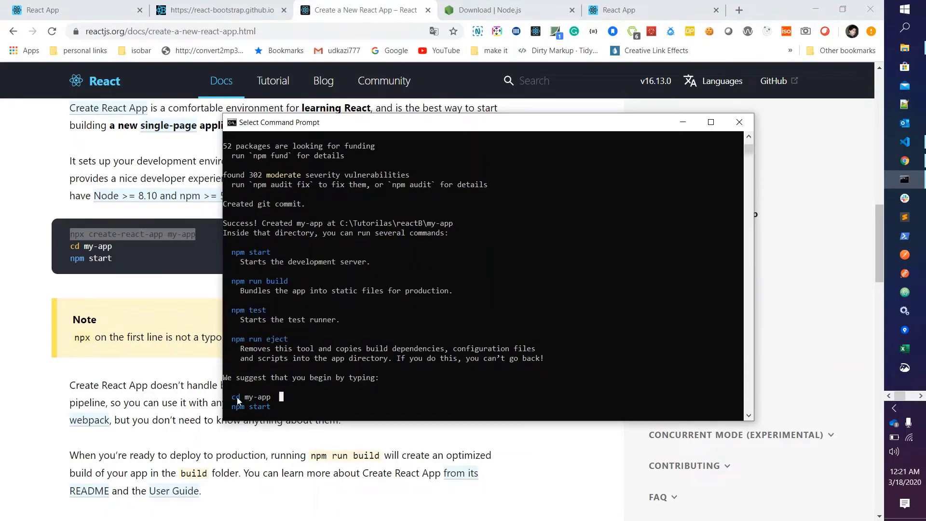
pyautogui.moveTo(233, 398); pyautogui.dragTo(276, 398)
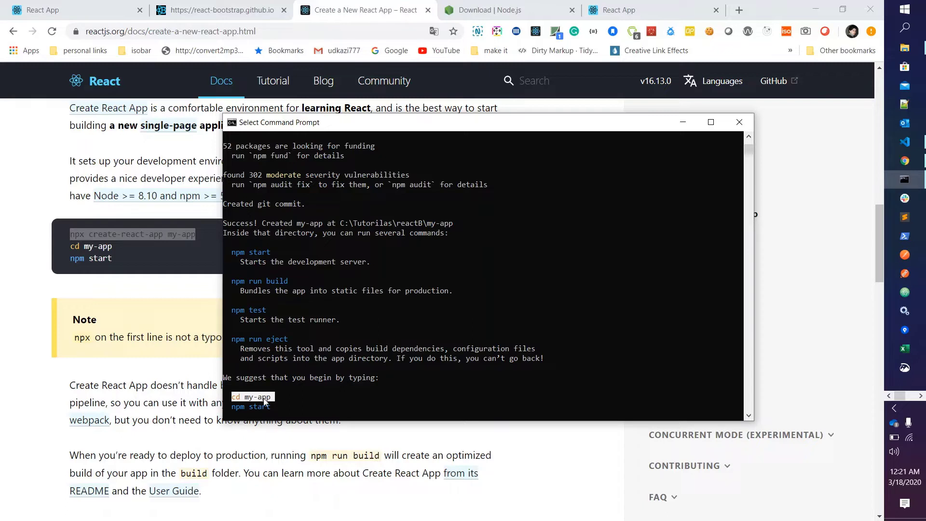
pyautogui.moveTo(281, 407); pyautogui.dragTo(233, 409)
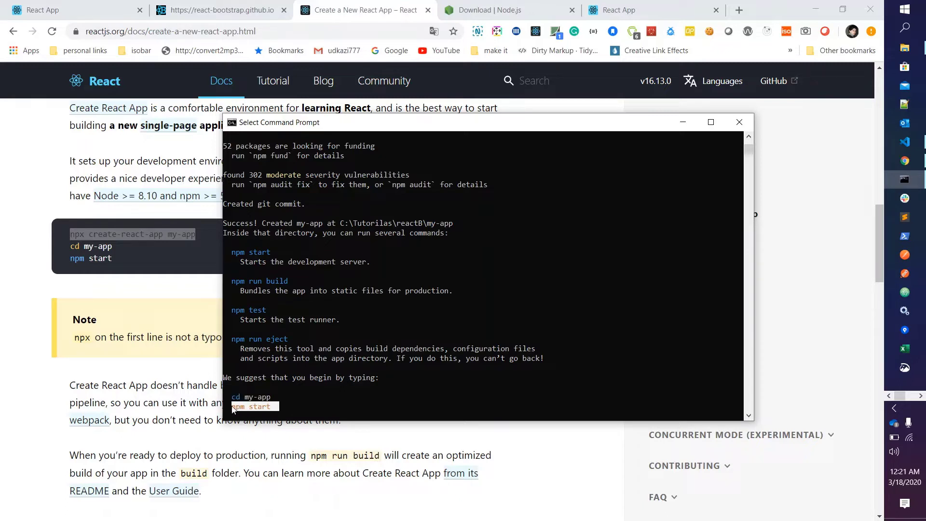
pyautogui.rightClick(307, 406)
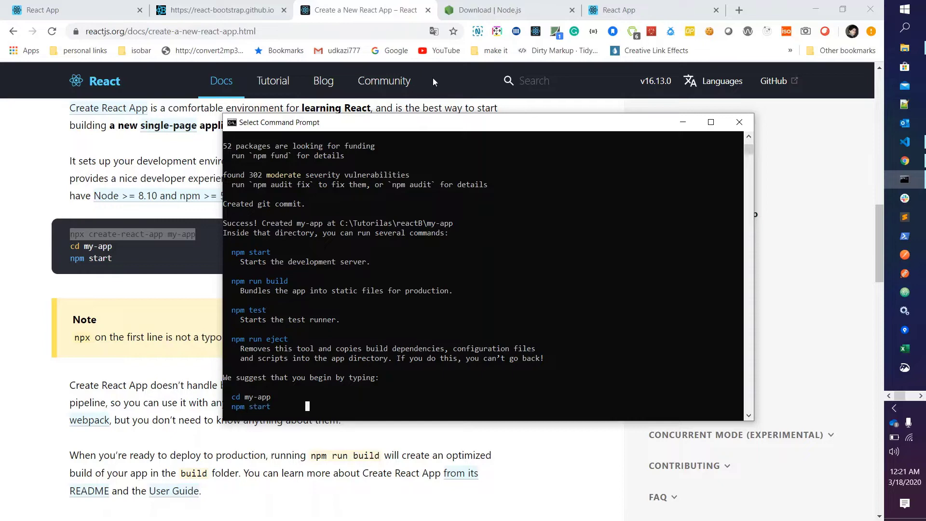
pyautogui.click(655, 10)
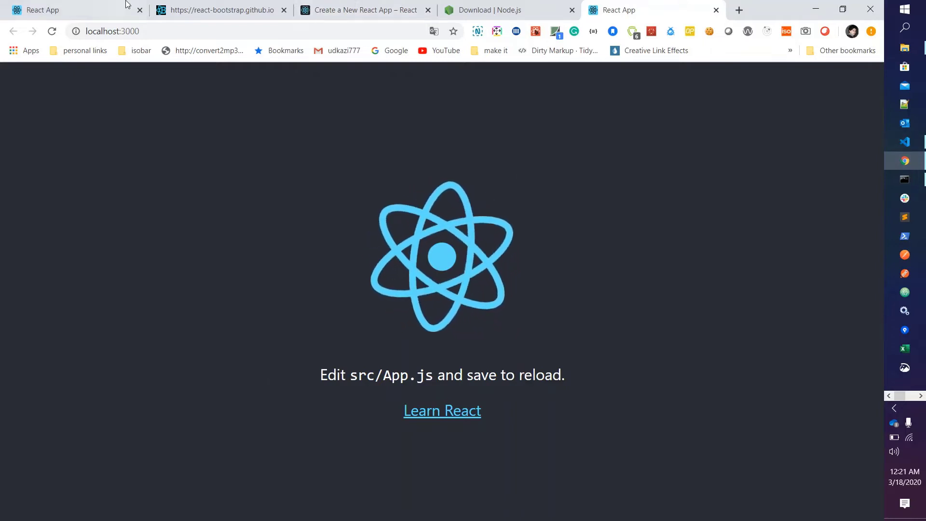
# - Open React Bootstrap's Getting Started page and select 'npm install react-bootstrap bootstrap'
pyautogui.click(221, 10)
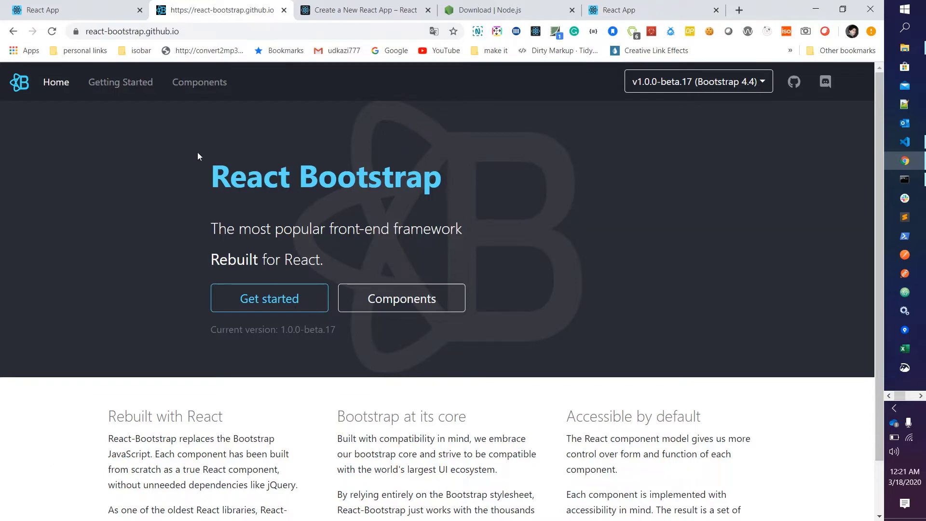
pyautogui.click(269, 299)
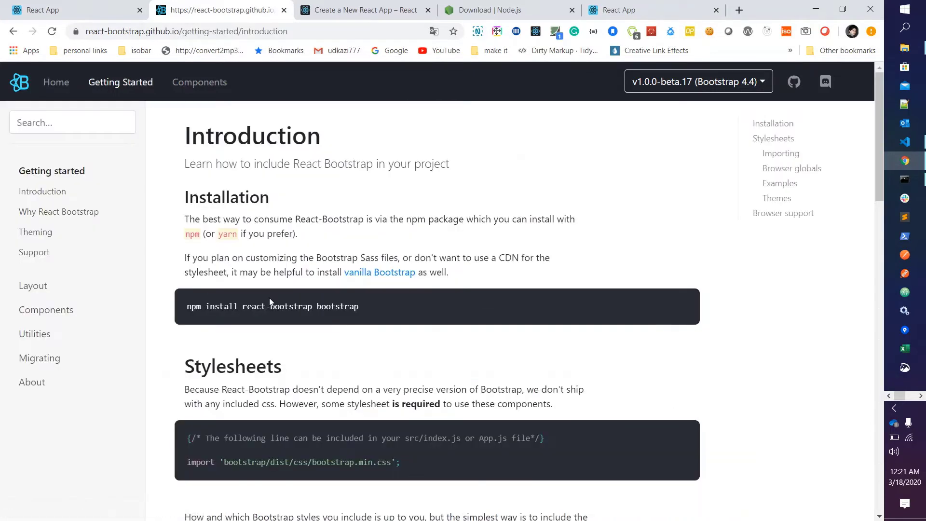
pyautogui.tripleClick(196, 306)
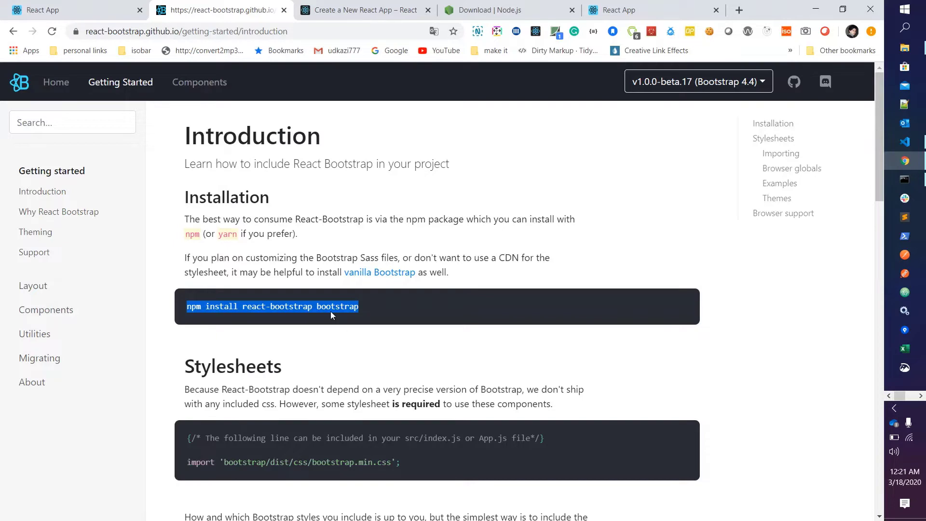
# - Let the react-bootstrap 1.0.0-beta.17 and bootstrap 4.4.1 install finish, then switch to VS Code
pyautogui.click(905, 179)
pyautogui.scroll(-5, 324, 339)
pyautogui.scroll(-5, 324, 340)
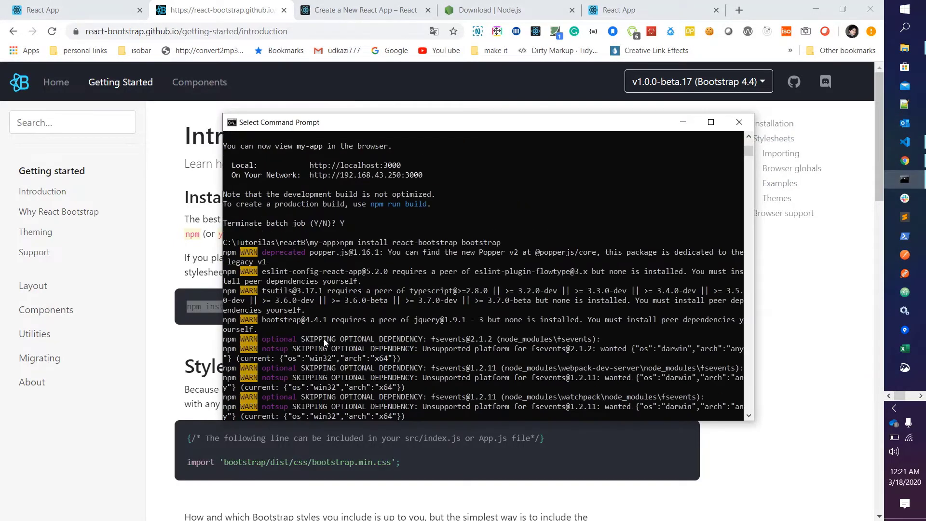
pyautogui.scroll(-5, 323, 339)
pyautogui.scroll(4, 324, 339)
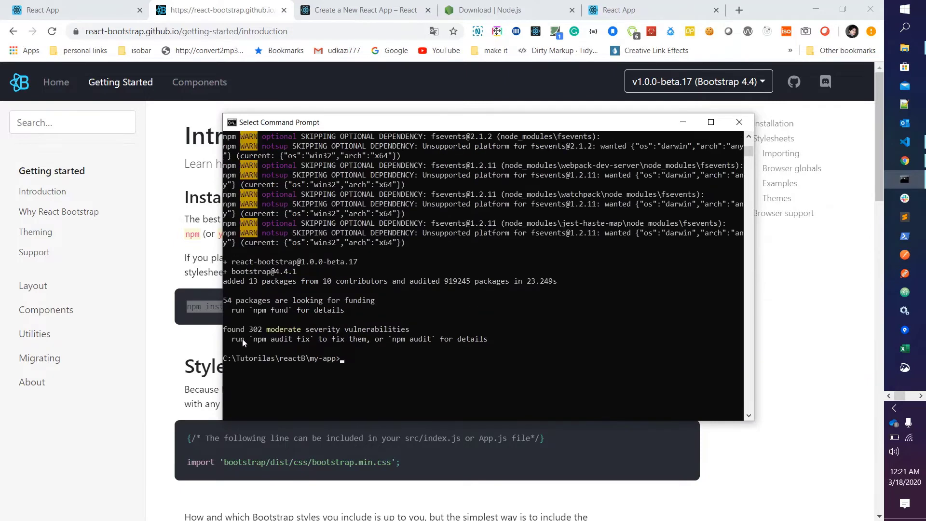
pyautogui.scroll(4, 345, 347)
pyautogui.scroll(4, 344, 355)
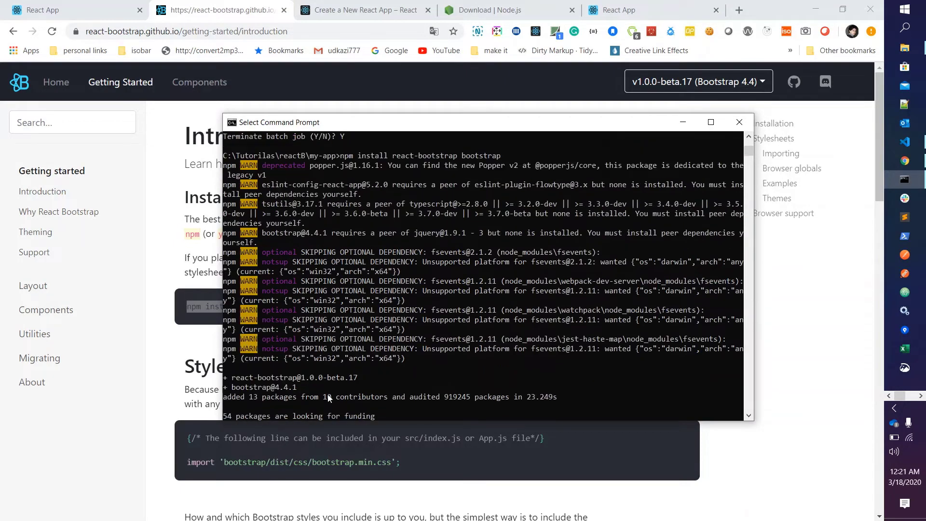
pyautogui.scroll(3, 344, 359)
pyautogui.scroll(2, 343, 359)
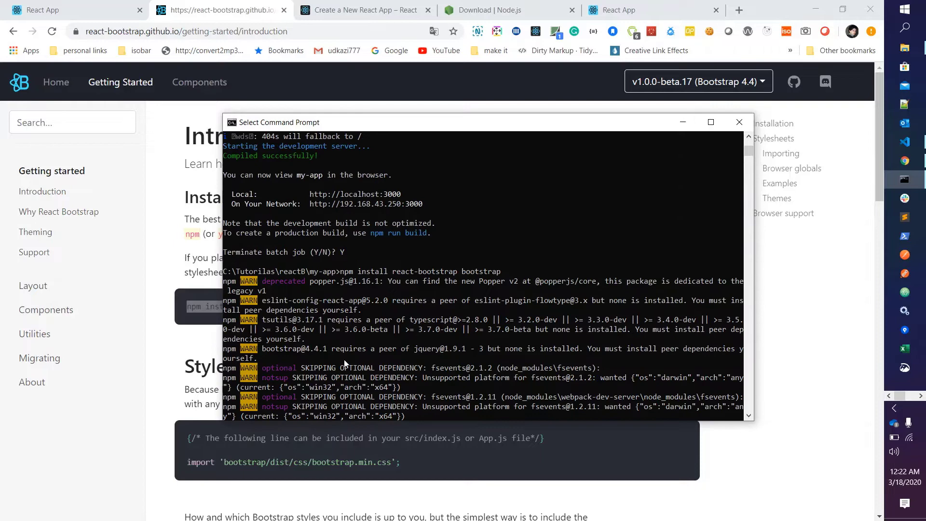
pyautogui.scroll(-6, 343, 359)
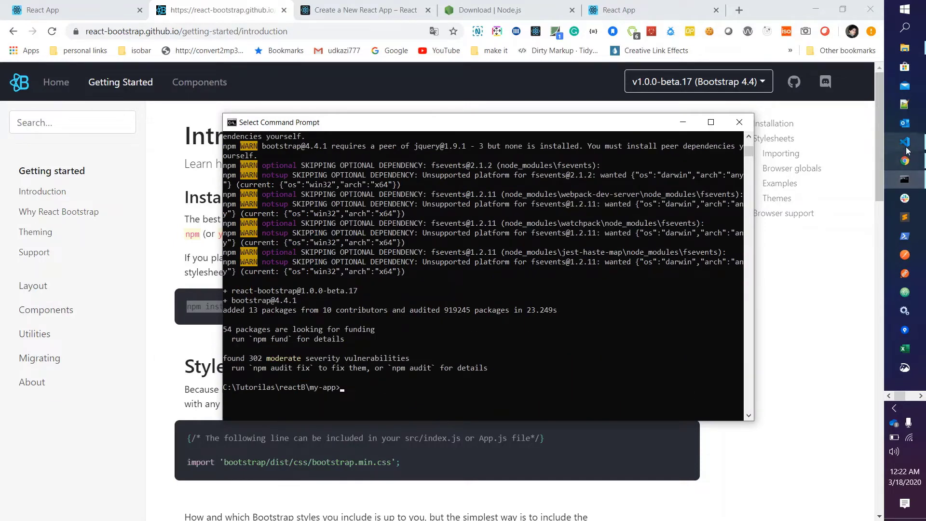
pyautogui.moveTo(904, 141)
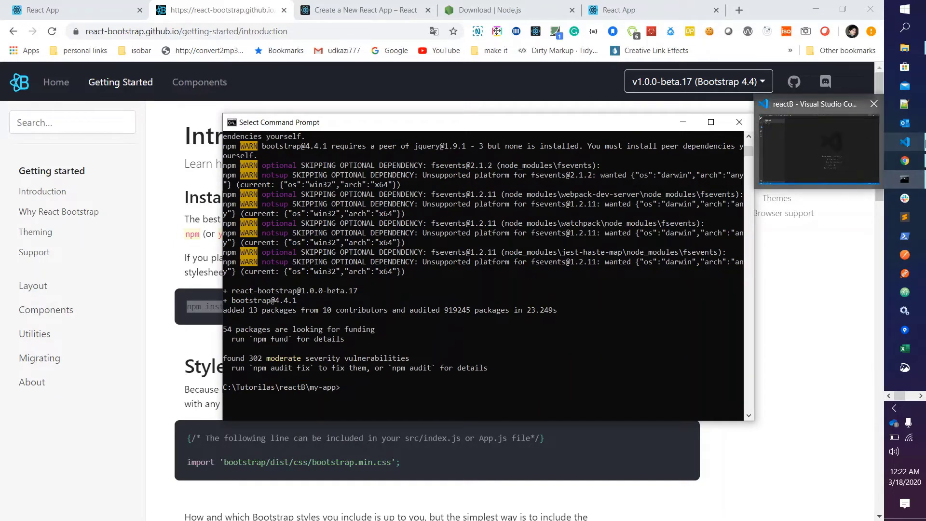
pyautogui.click(908, 145)
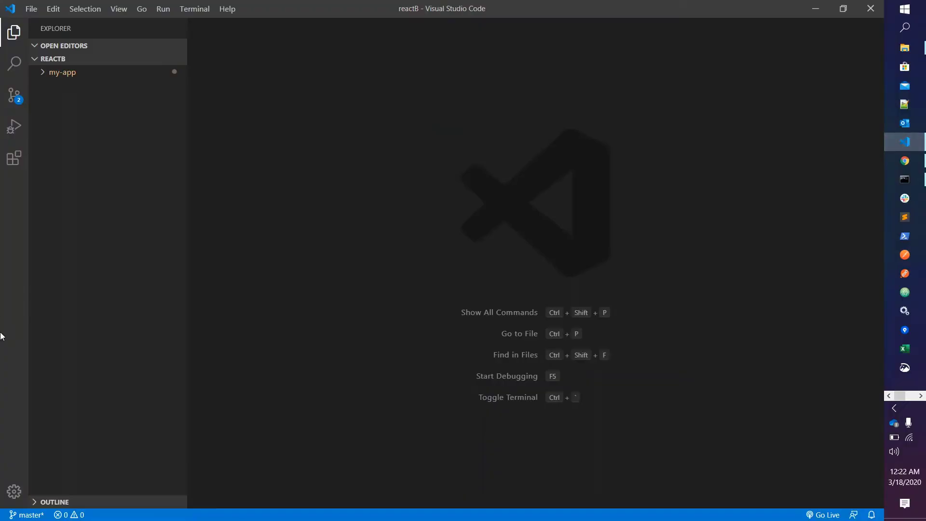
# - Expand my-app › src, open App.js, and place the cursor in the line 8 header block
pyautogui.click(69, 72)
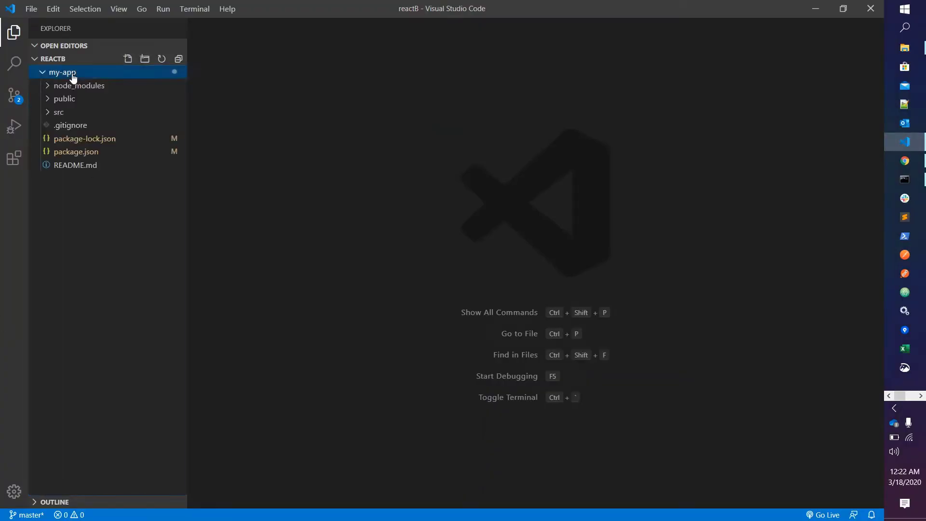
pyautogui.click(75, 113)
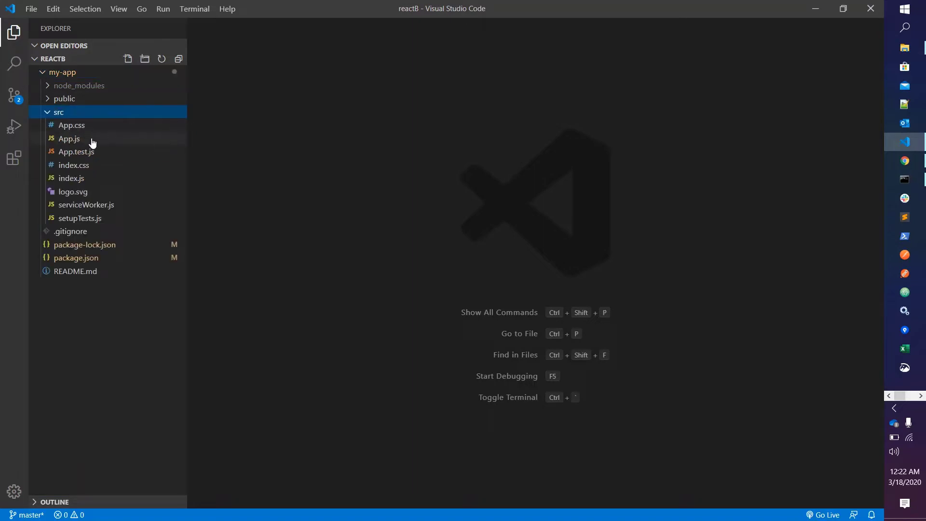
pyautogui.click(70, 139)
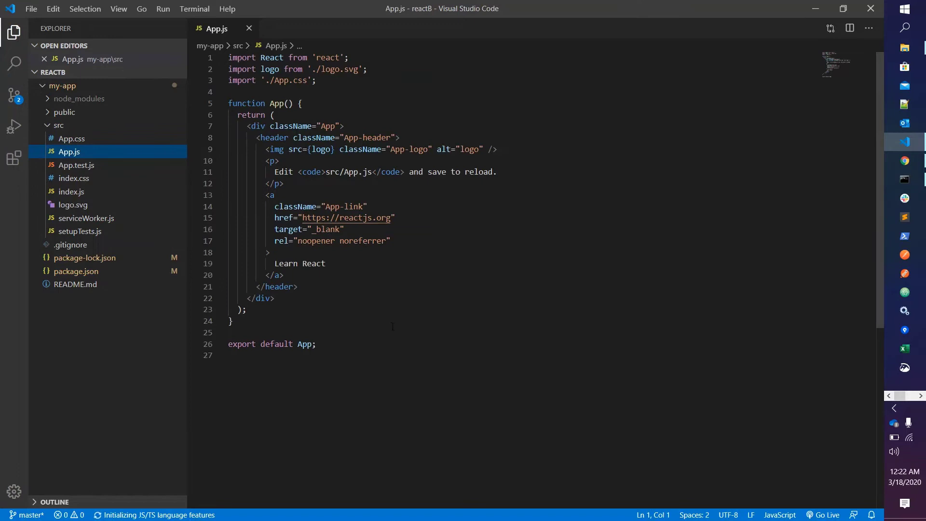
pyautogui.click(279, 138)
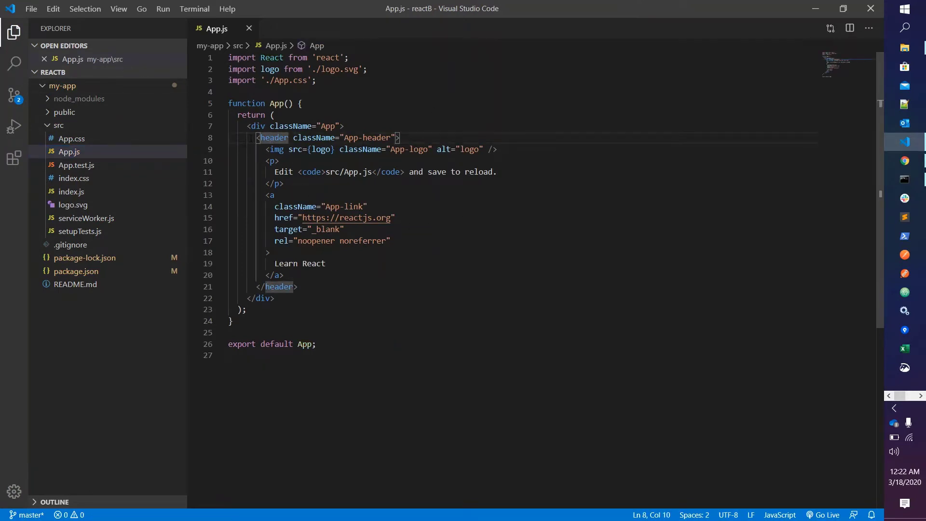
# - Replace lines 8–21 of App.js with <h1>React Bootstrap</h1>
pyautogui.moveTo(256, 137); pyautogui.dragTo(299, 286)
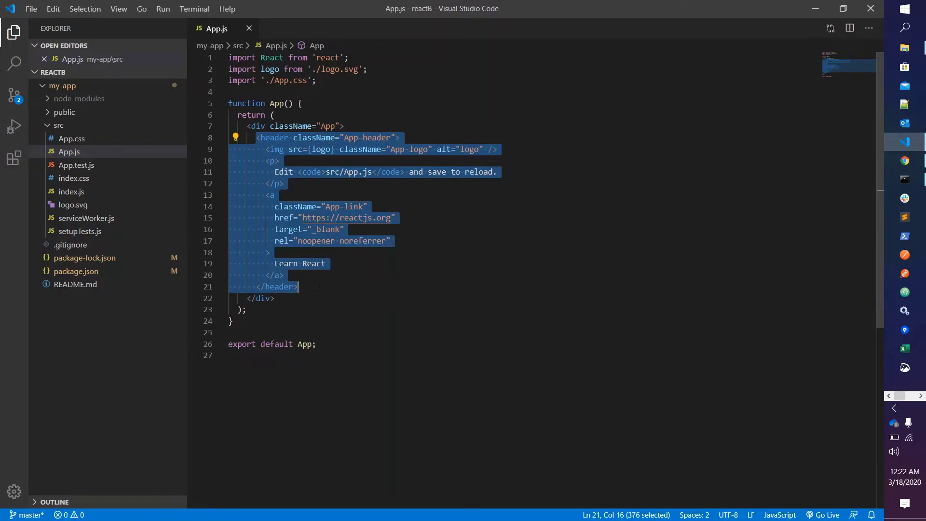
pyautogui.press('Delete')
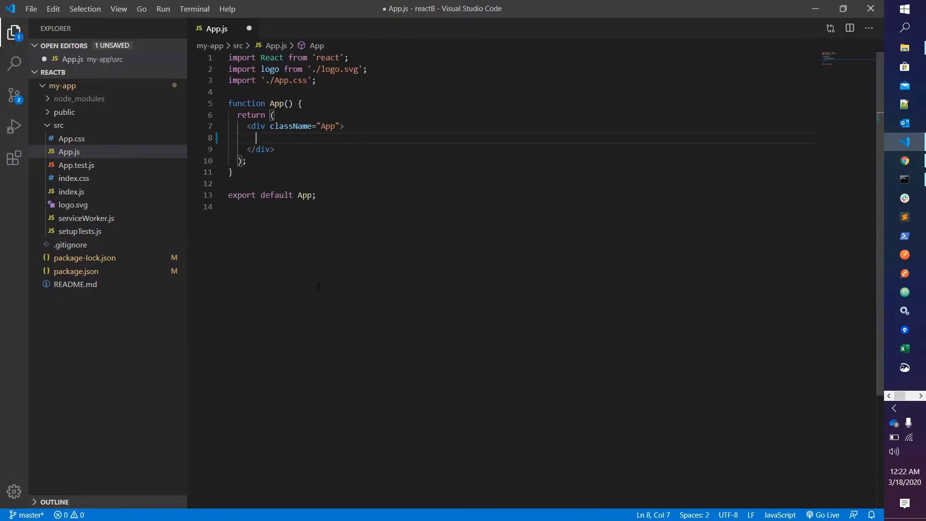
pyautogui.write('<')
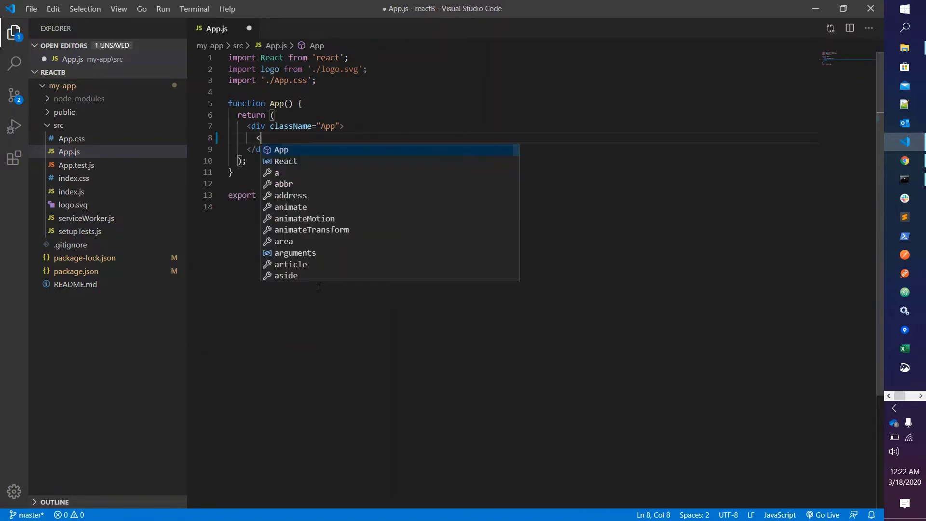
pyautogui.write('h')
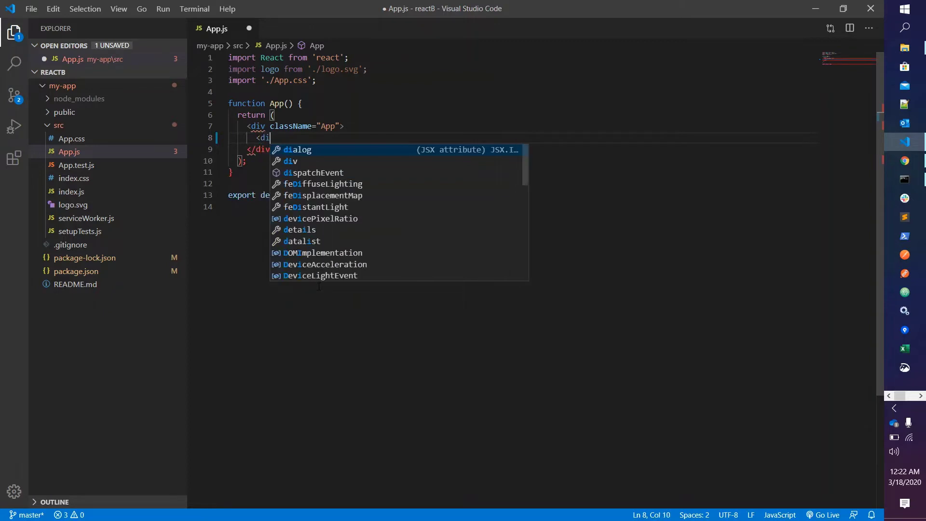
pyautogui.press('BackSpace')
pyautogui.write('h1')
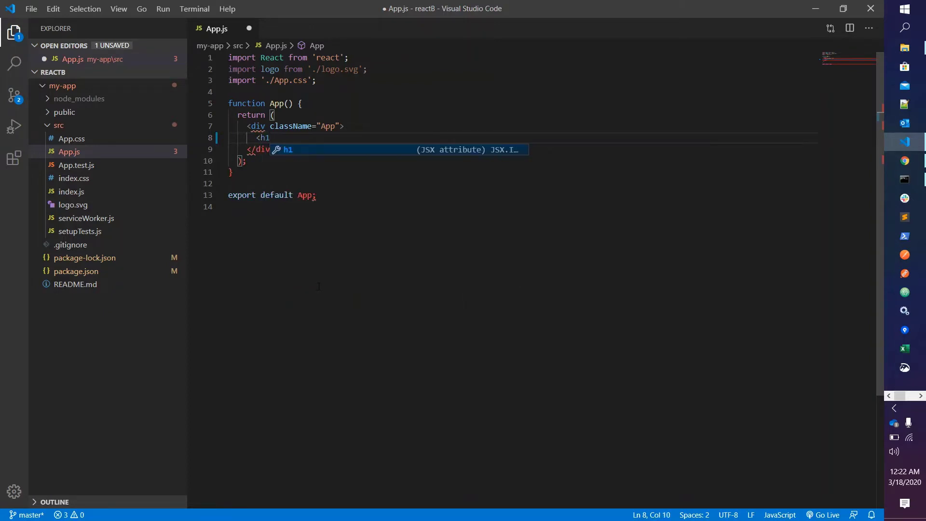
pyautogui.press('Tab')
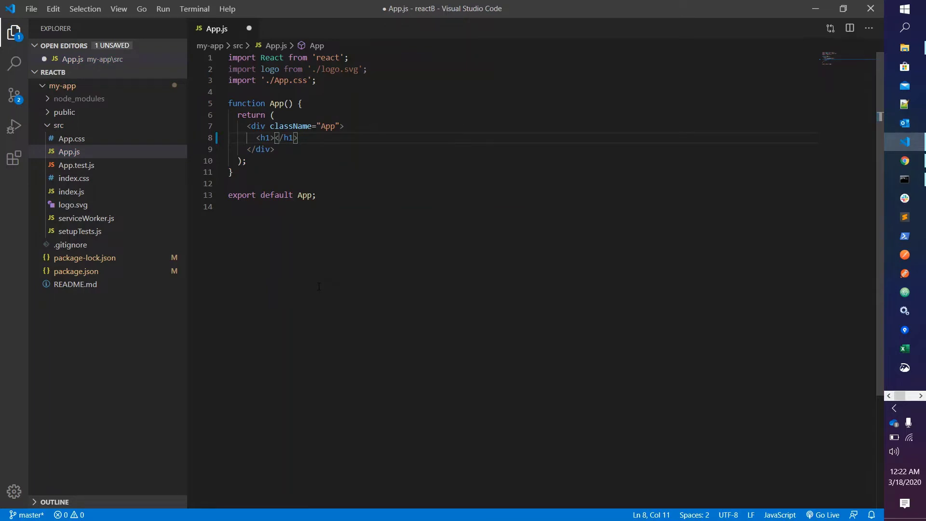
pyautogui.write('Re')
pyautogui.press('Tab')
pyautogui.write('boot')
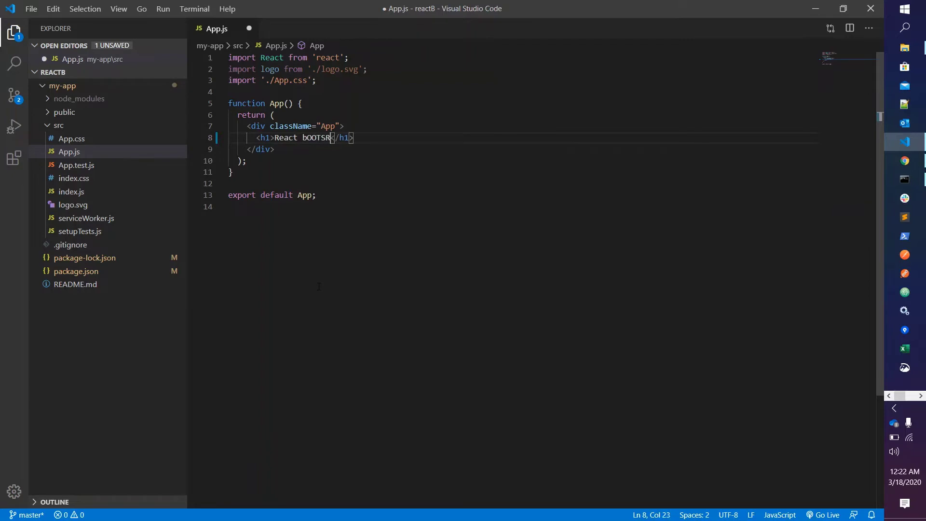
pyautogui.press('BackSpace')
pyautogui.press('BackSpace')
pyautogui.press('BackSpace')
pyautogui.press('BackSpace')
pyautogui.write('b')
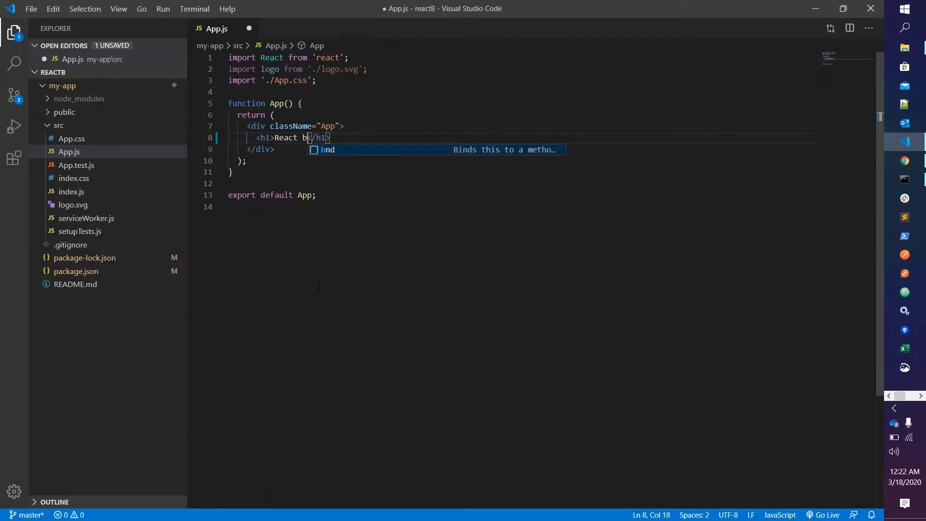
pyautogui.press('BackSpace')
pyautogui.write('Boo')
pyautogui.write('tstrap')
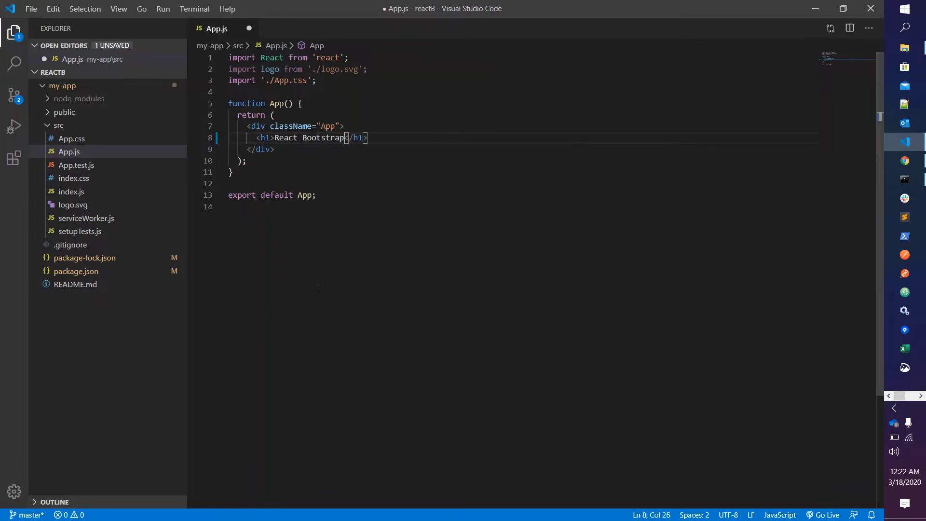
# - Save App.js and switch back to Chrome
pyautogui.press('End')
pyautogui.hotkey('ctrl', 's')
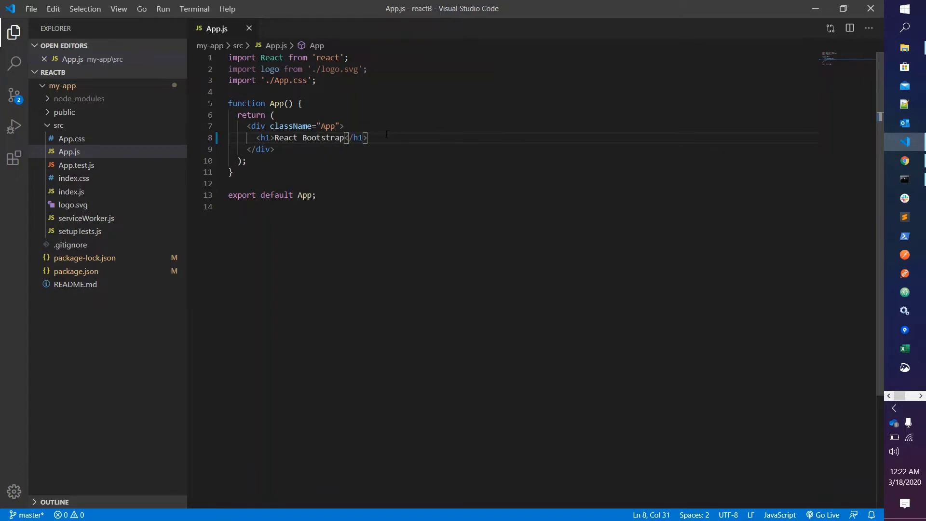
pyautogui.hotkey('alt', 'Tab')
pyautogui.hotkey('alt', 'Tab')
pyautogui.hotkey('alt', 'Tab')
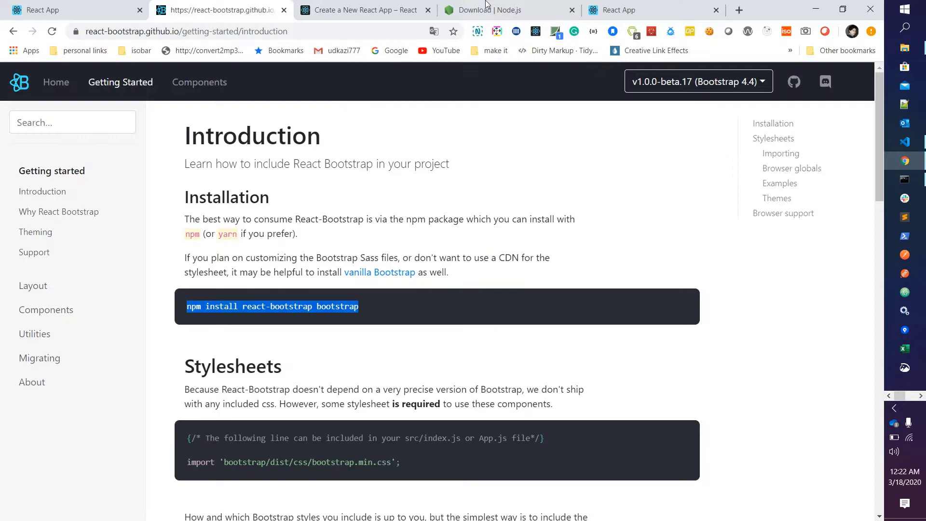
# - Reload the localhost tab, then re-run npm start for my-app in Command Prompt
pyautogui.hotkey('ctrl', 'Tab')
pyautogui.hotkey('ctrl', 'Tab')
pyautogui.hotkey('ctrl', 'Tab')
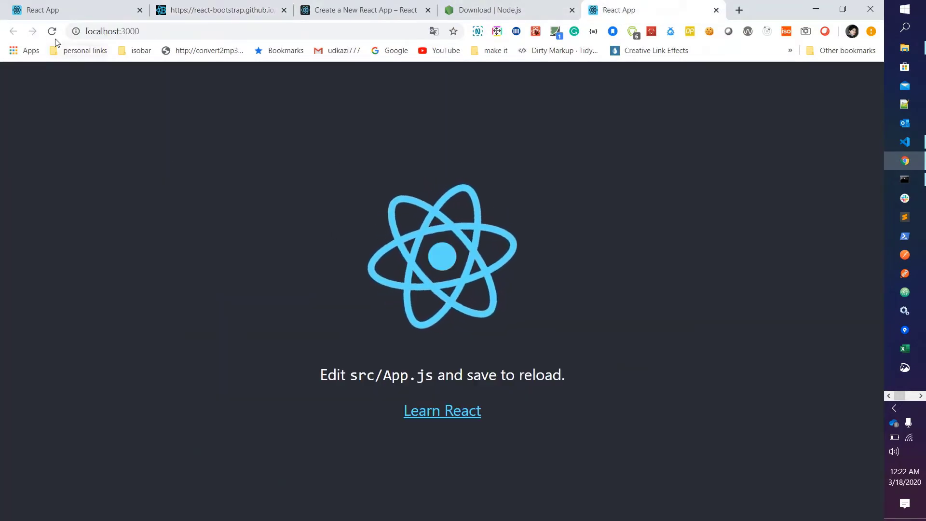
pyautogui.press('F5')
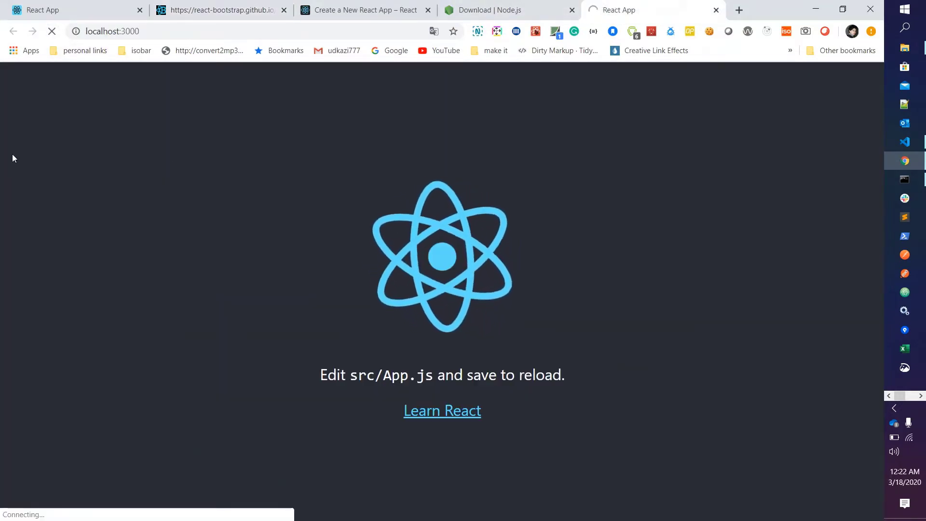
pyautogui.hotkey('alt', 'Tab')
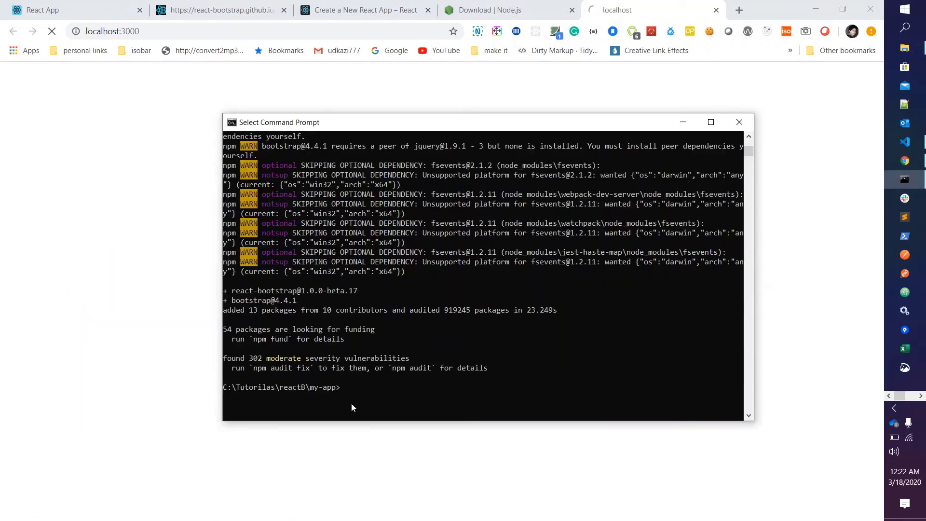
pyautogui.click(355, 389)
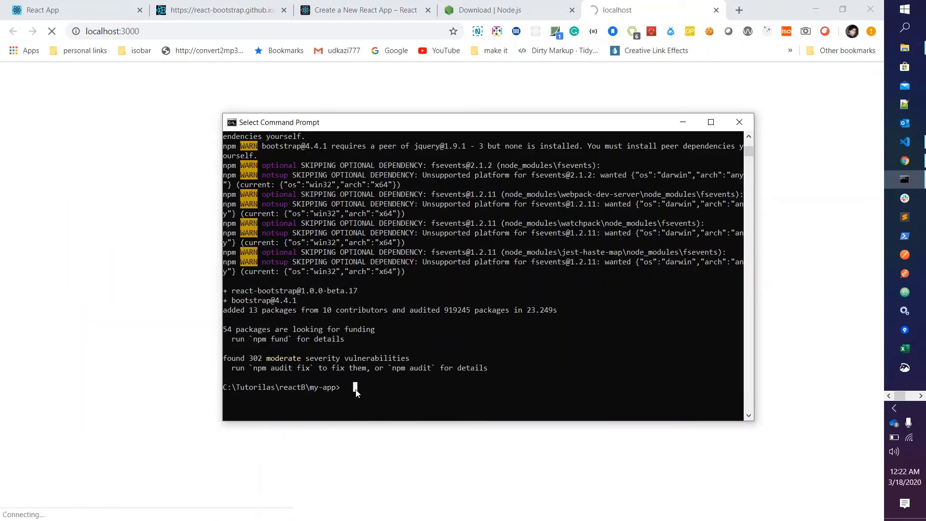
pyautogui.write('np')
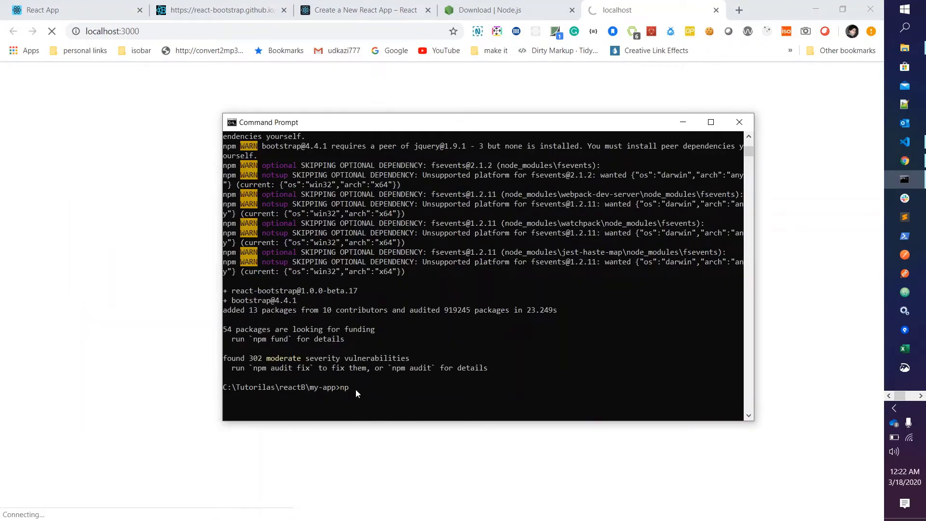
pyautogui.write('m')
pyautogui.press('Return')
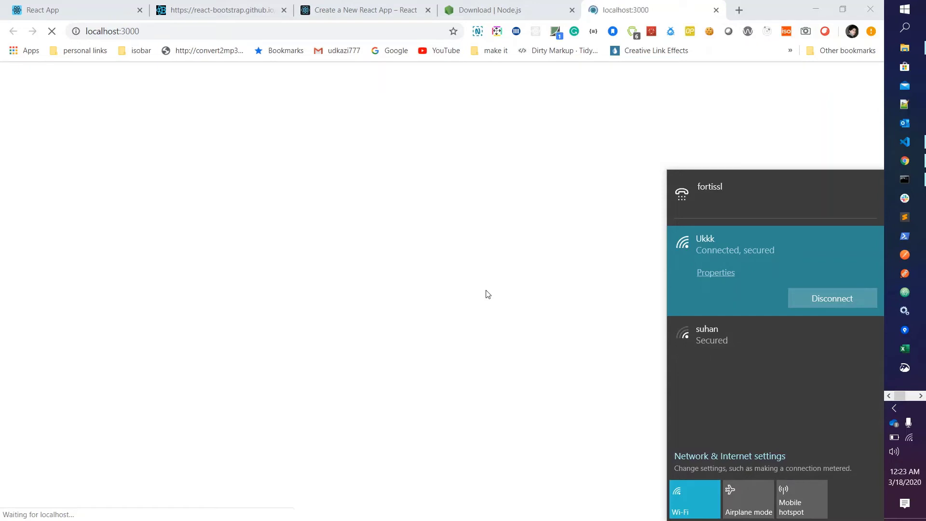
# - Dismiss the Wi-Fi flyout and check that localhost:3000 shows the 'React Bootstrap' heading
pyautogui.click(486, 294)
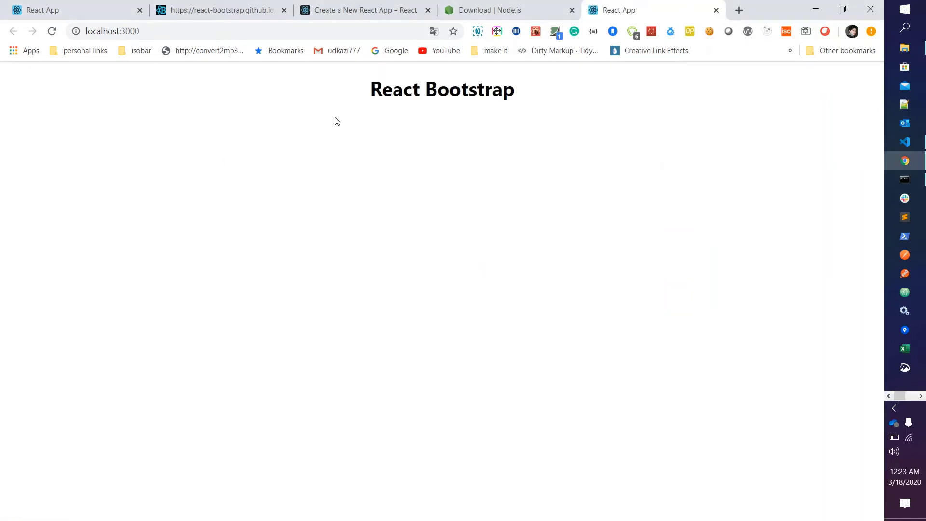
pyautogui.tripleClick(387, 94)
pyautogui.click(467, 213)
# - Copy the import 'bootstrap/dist/css/bootstrap.min.css' line from the React Bootstrap Stylesheets docs
pyautogui.click(215, 10)
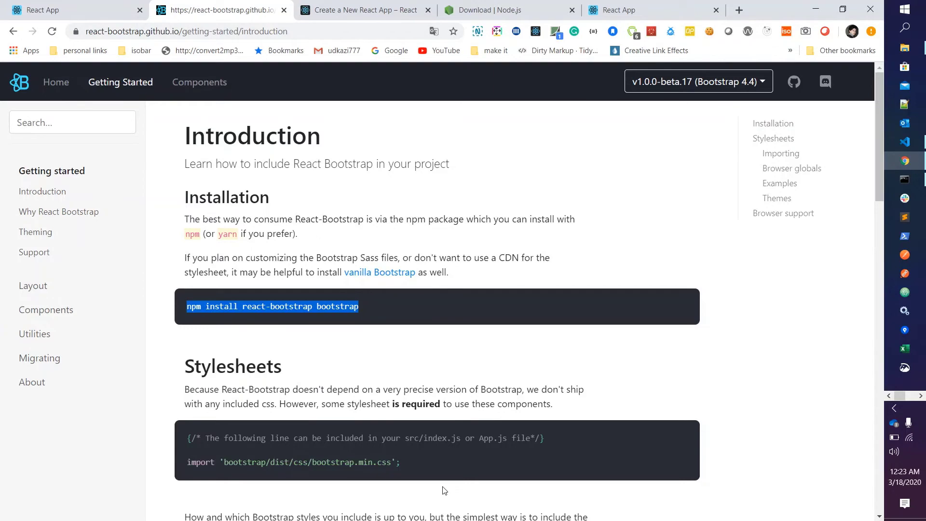
pyautogui.scroll(-3, 444, 490)
pyautogui.moveTo(187, 281); pyautogui.dragTo(401, 280)
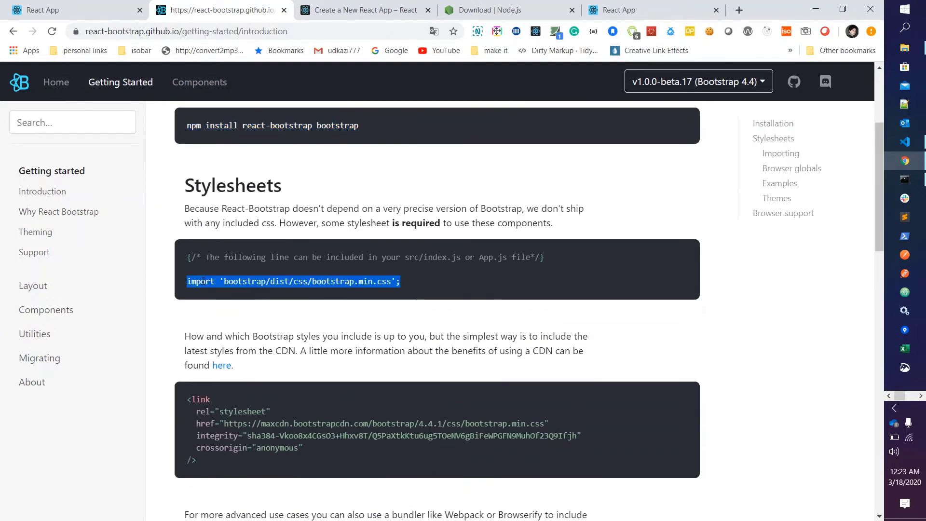
pyautogui.rightClick(207, 284)
pyautogui.click(229, 292)
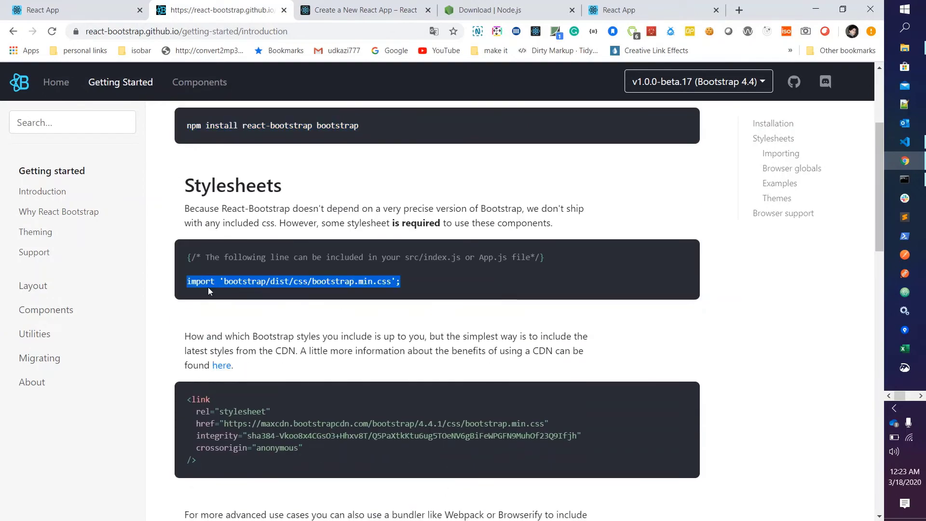
pyautogui.click(906, 142)
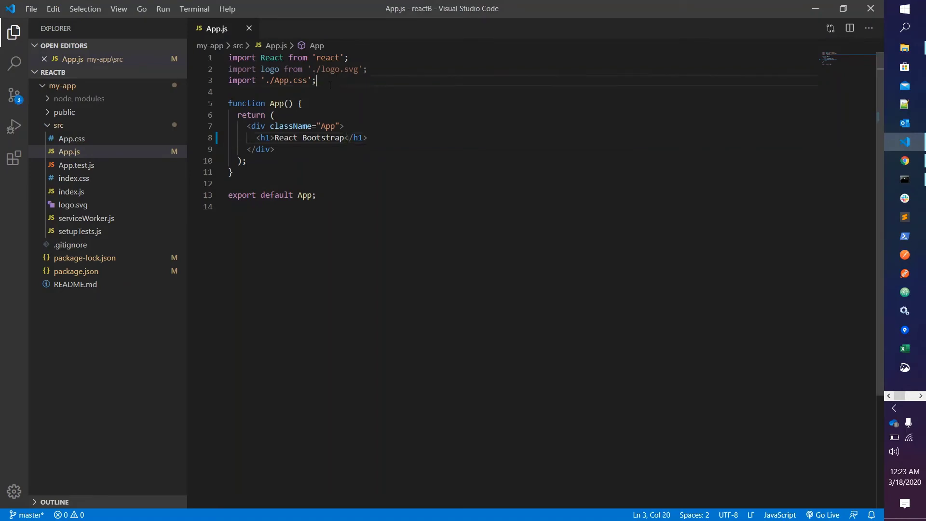
# - Paste the 'bootstrap/dist/css/bootstrap.min.css' import on a new line below the App.css import
pyautogui.press('Return')
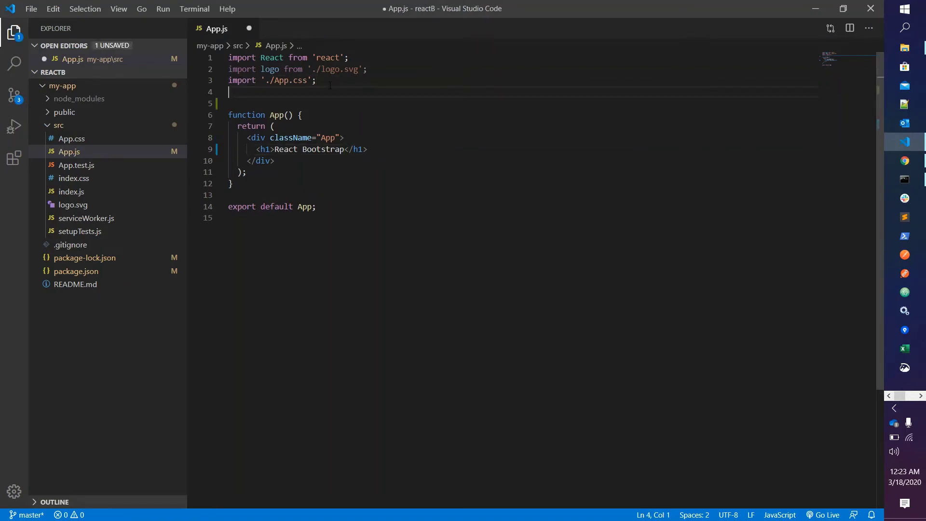
pyautogui.hotkey('ctrl', 'v')
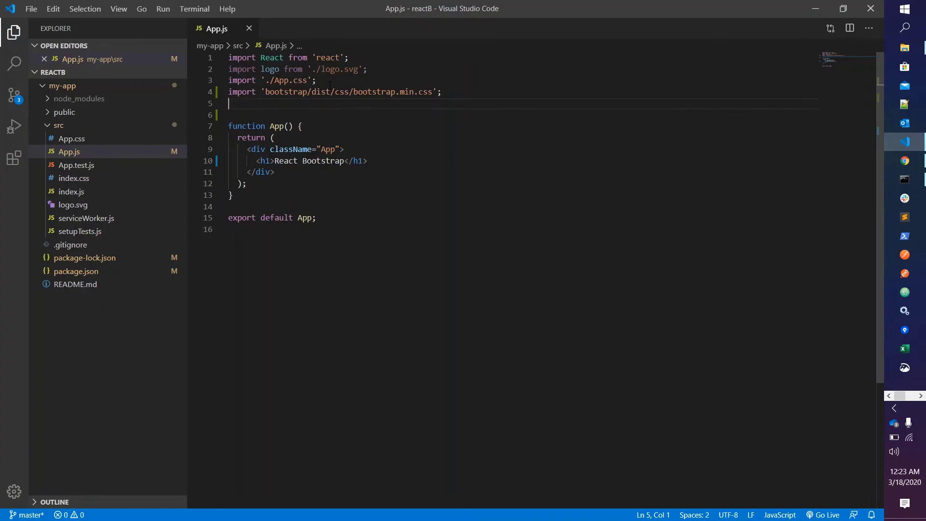
pyautogui.hotkey('alt', 'Tab')
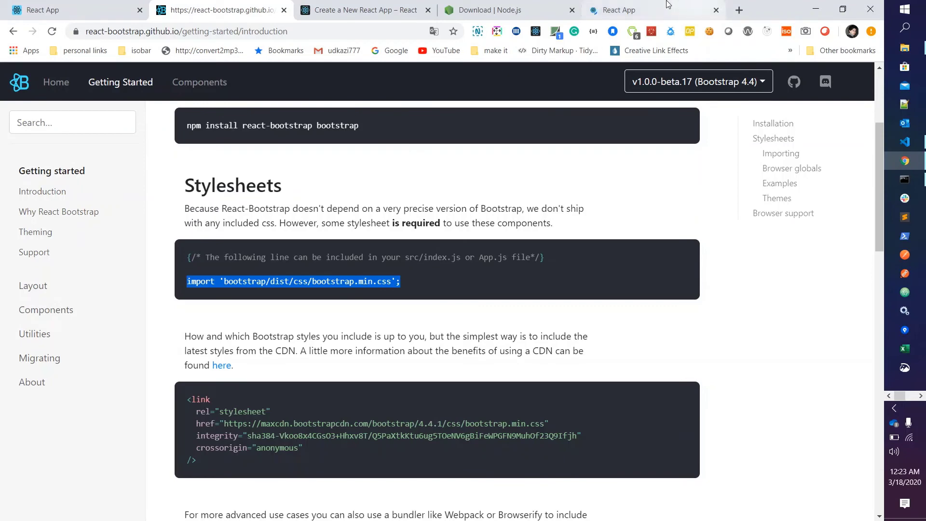
# - Inspect the localhost:3000 React App page to show Bootstrap's root CSS variables
pyautogui.click(619, 10)
pyautogui.rightClick(299, 157)
pyautogui.click(337, 391)
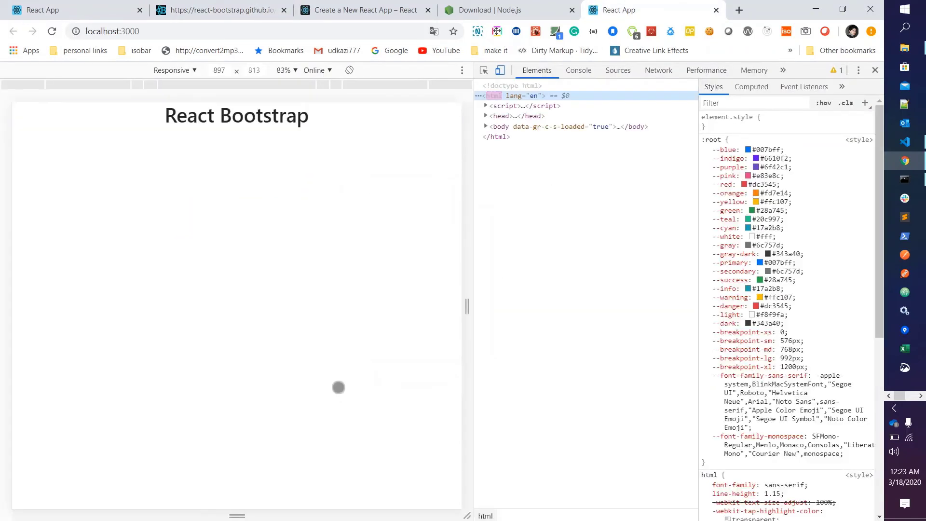
pyautogui.moveTo(760, 355)
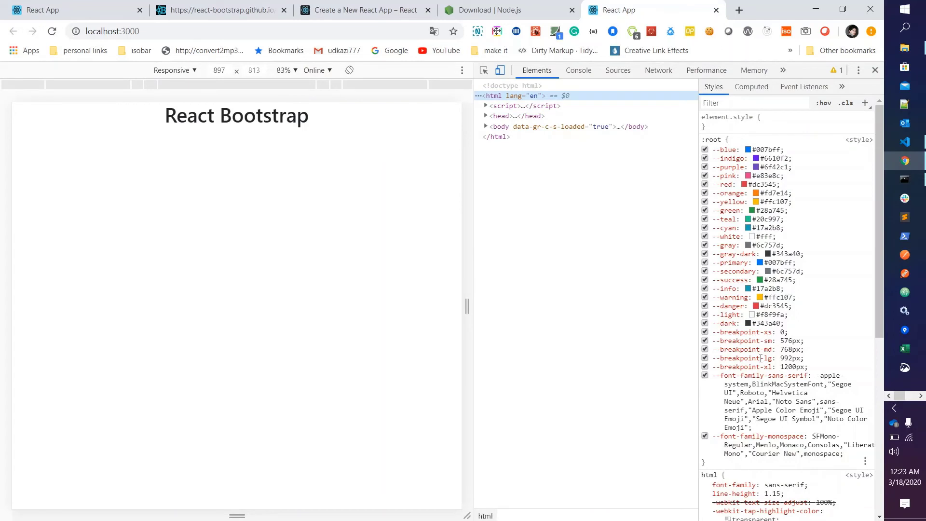
pyautogui.scroll(-2, 752, 293)
pyautogui.scroll(2, 751, 293)
# - Comment out the Bootstrap import line and save App.js to compare the page
pyautogui.hotkey('alt', 'Tab')
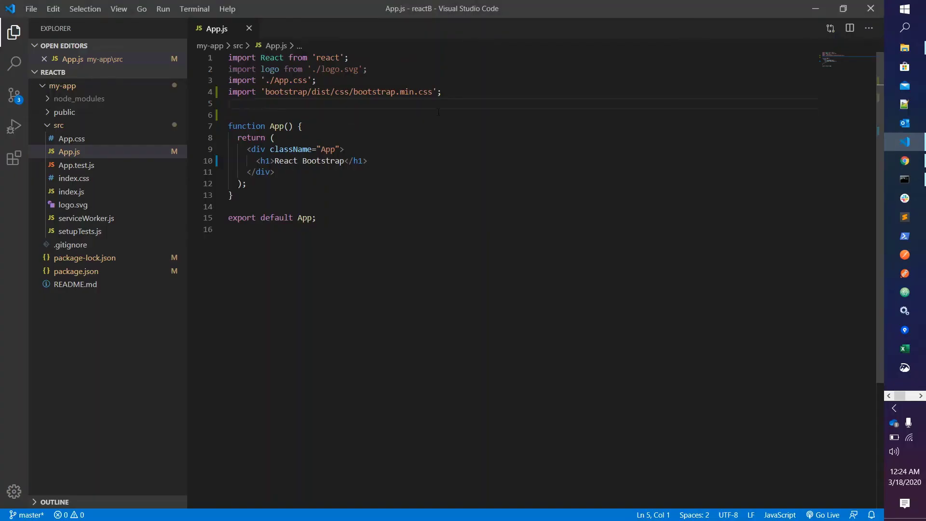
pyautogui.moveTo(442, 92); pyautogui.dragTo(230, 91)
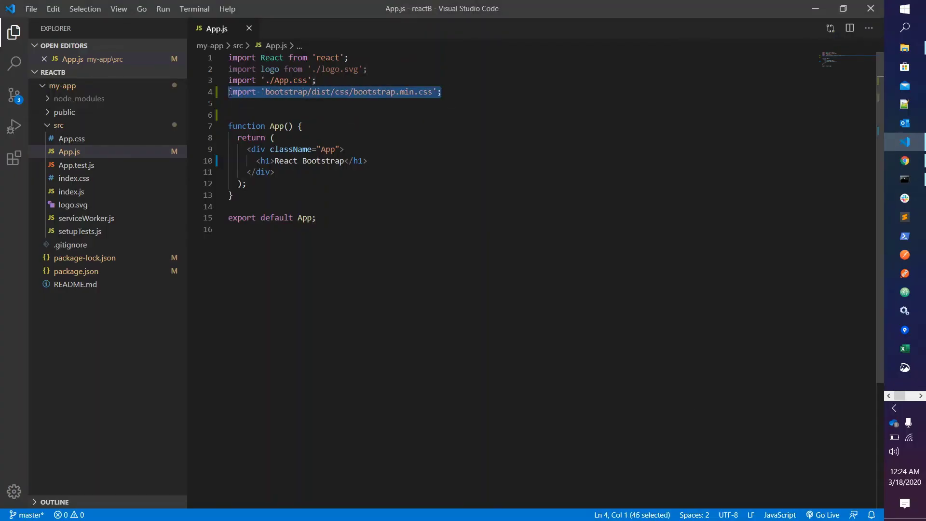
pyautogui.hotkey('ctrl', '/')
pyautogui.hotkey('ctrl', 's')
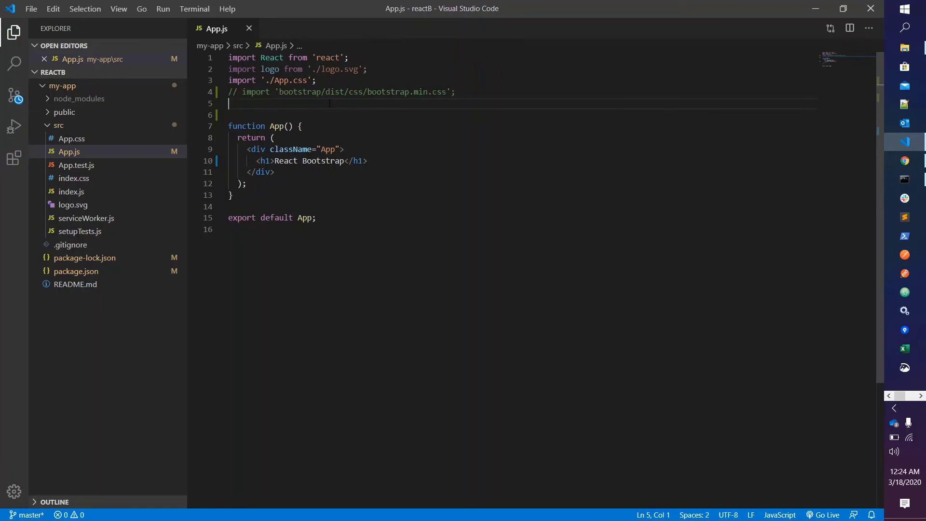
pyautogui.hotkey('alt', 'Tab')
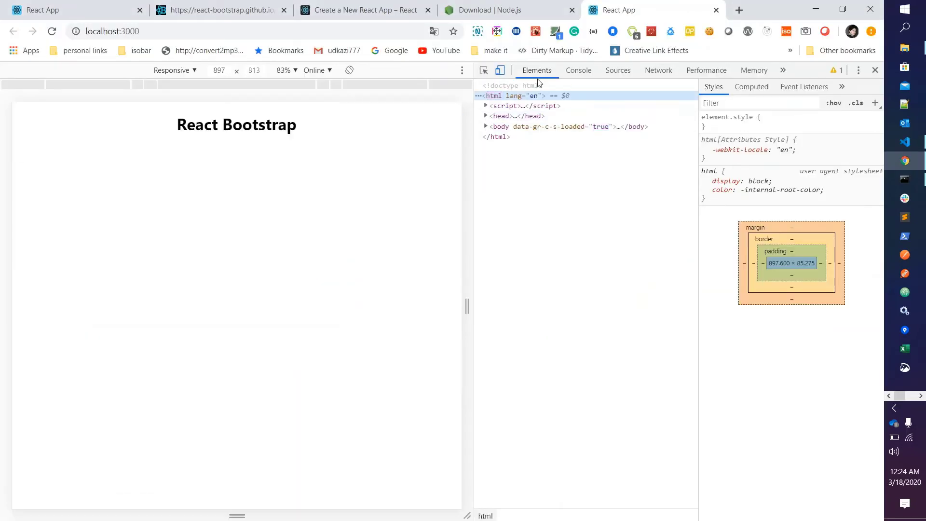
# - Restore the Bootstrap import and save App.js again
pyautogui.hotkey('alt', 'Tab')
pyautogui.hotkey('ctrl', 's')
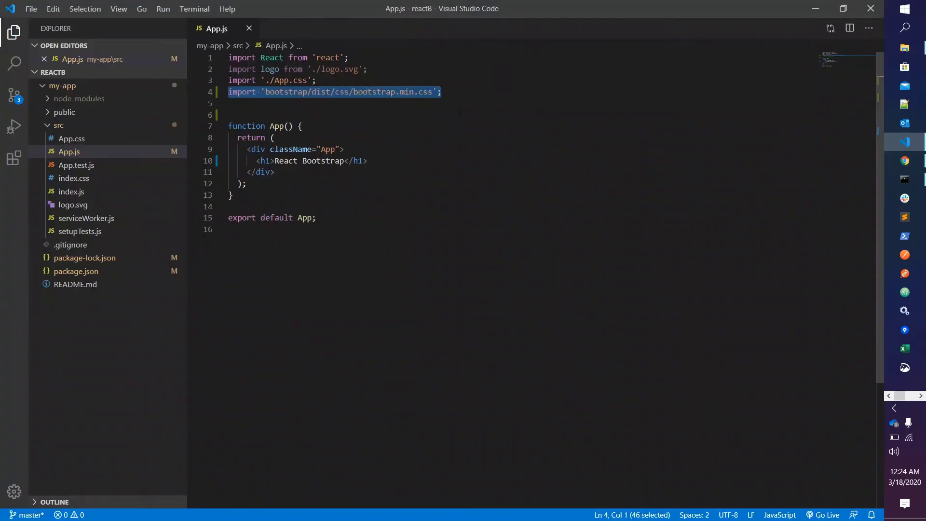
pyautogui.hotkey('alt', 'Tab')
pyautogui.click(506, 95)
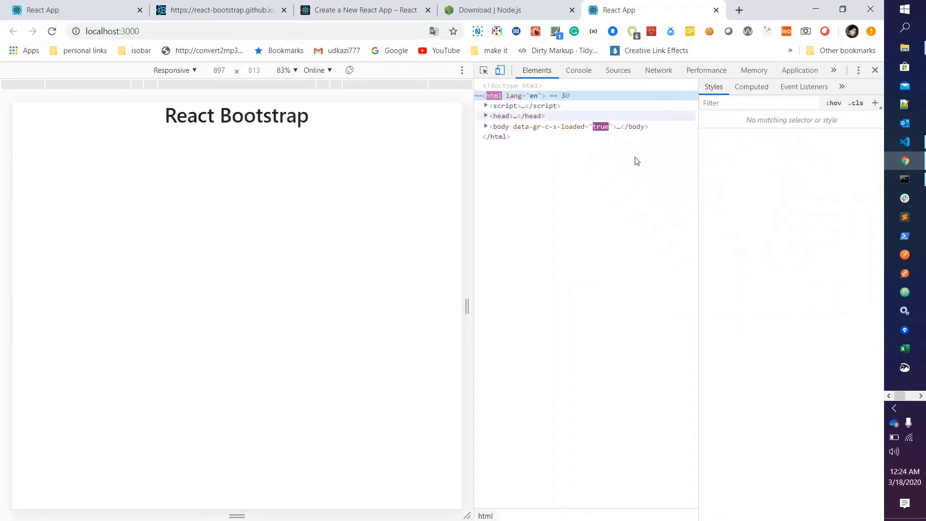
pyautogui.moveTo(716, 139); pyautogui.dragTo(790, 448)
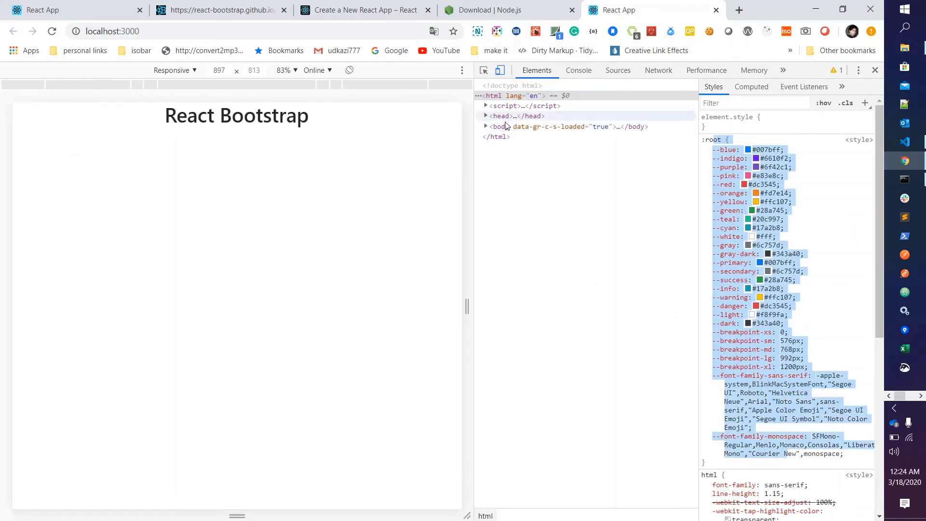
pyautogui.click(499, 126)
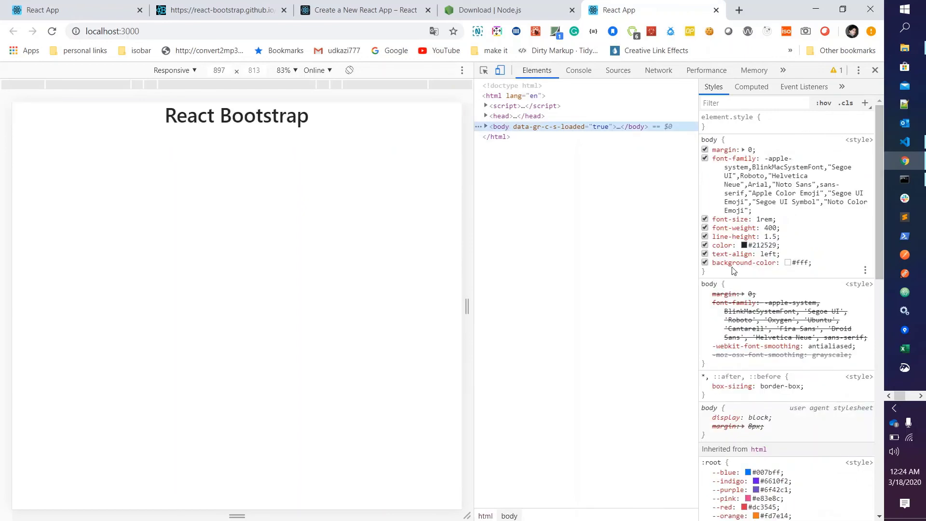
pyautogui.click(519, 106)
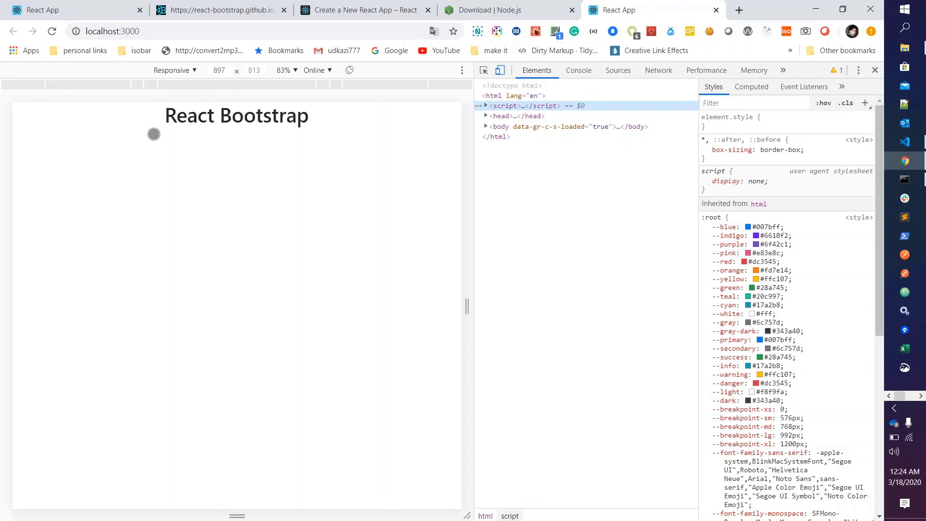
# - View the 'The-FrontEnd' Bootstrap demo site, then return to the React Bootstrap stylesheet docs
pyautogui.click(76, 9)
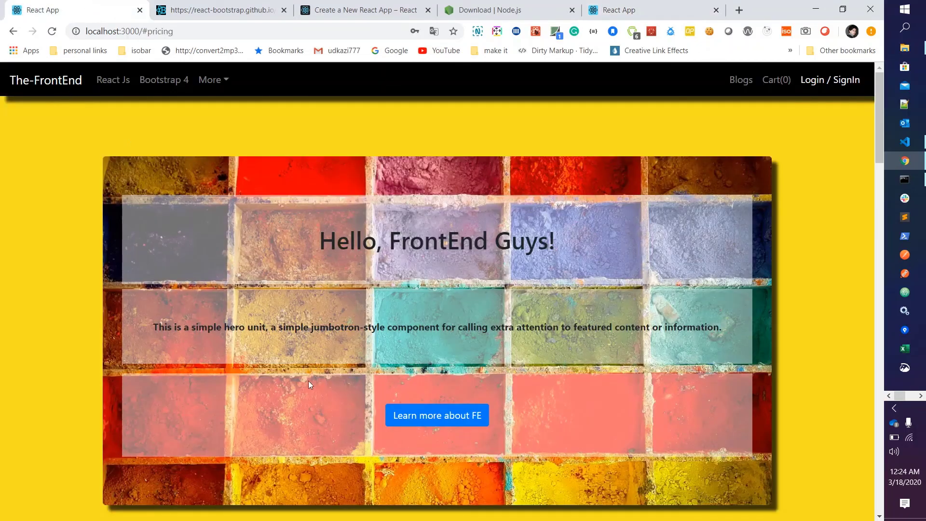
pyautogui.scroll(-5, 305, 388)
pyautogui.scroll(-5, 304, 388)
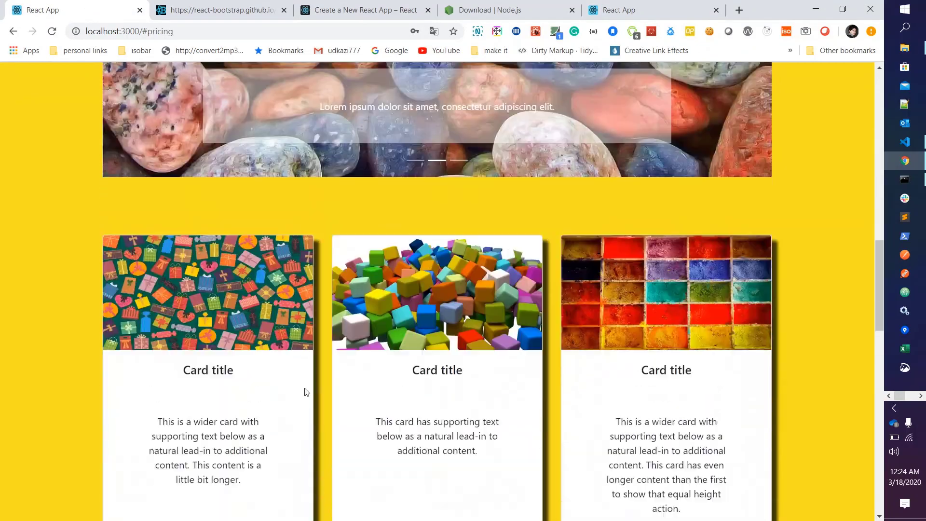
pyautogui.scroll(6, 304, 388)
pyautogui.scroll(4, 304, 389)
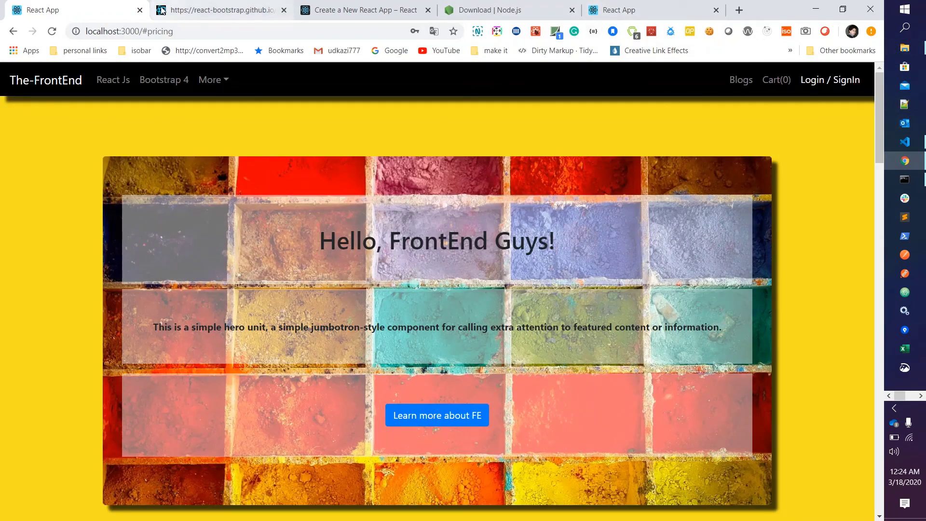
pyautogui.click(221, 9)
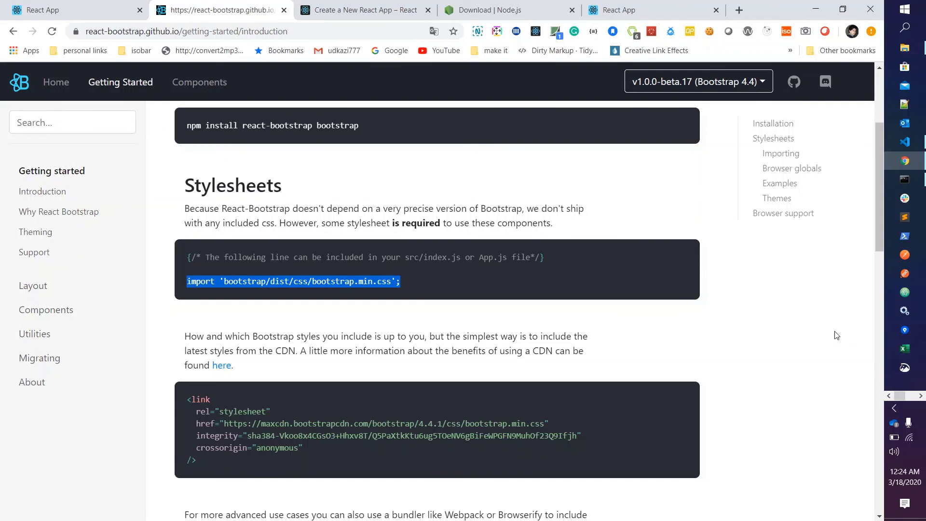